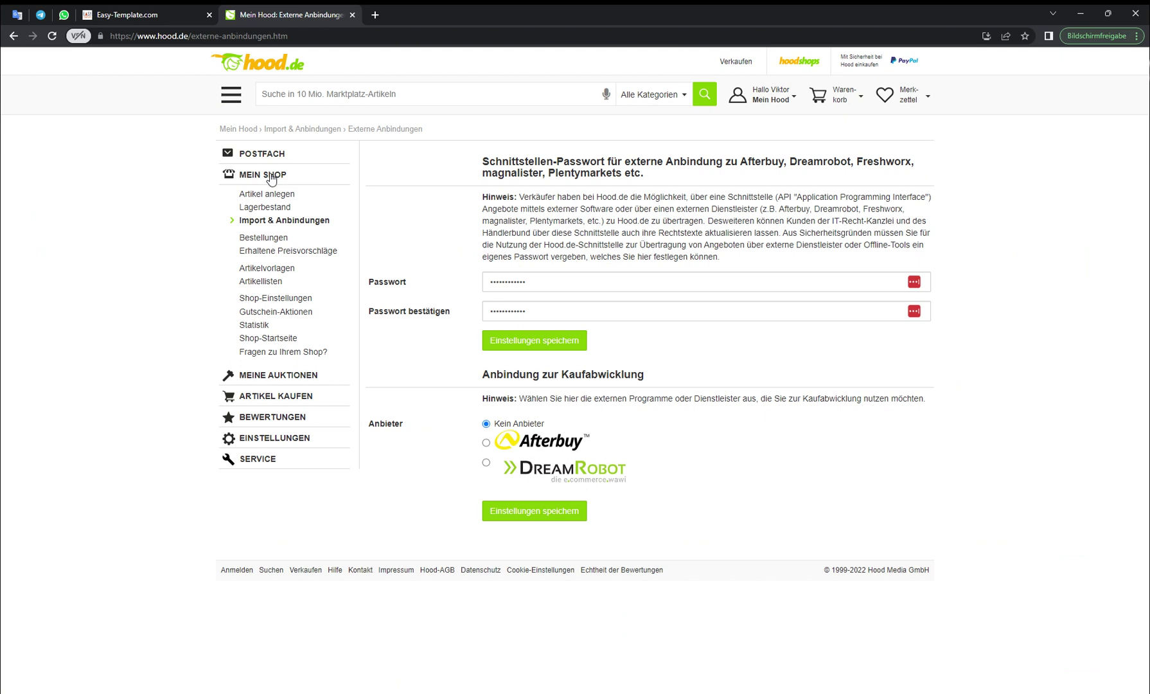
Open the external connection settings under Import & Anbindungen, dismiss the password update offer, and examine the interface password fields
left_click(255, 219)
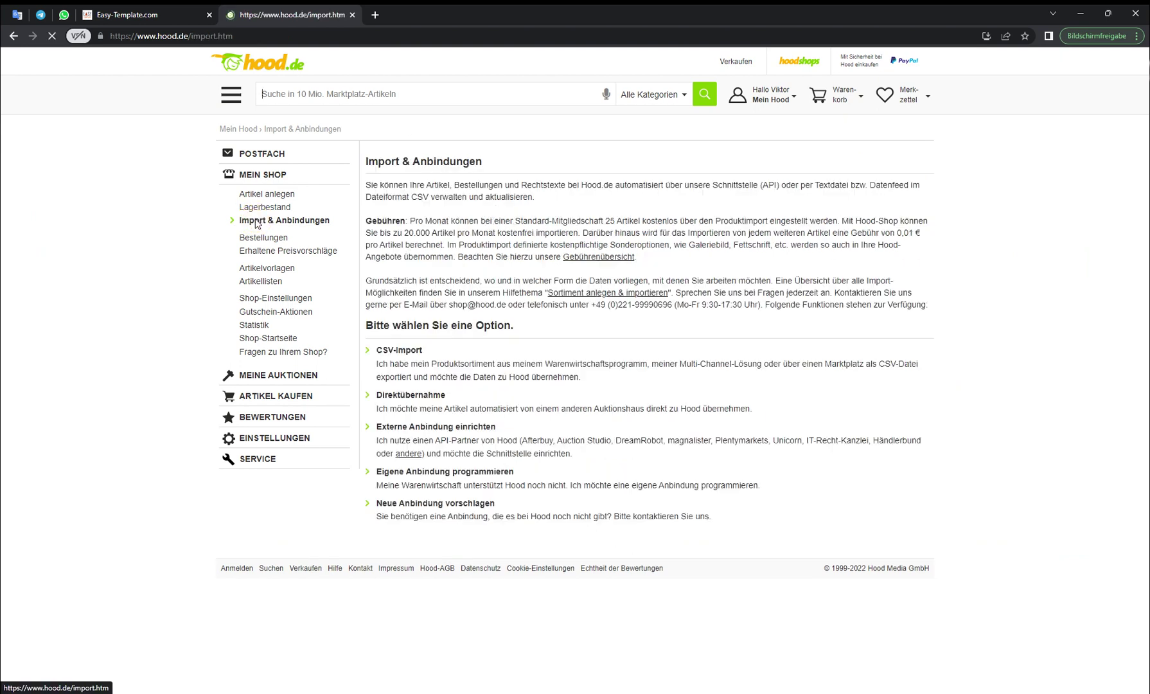
left_click(408, 429)
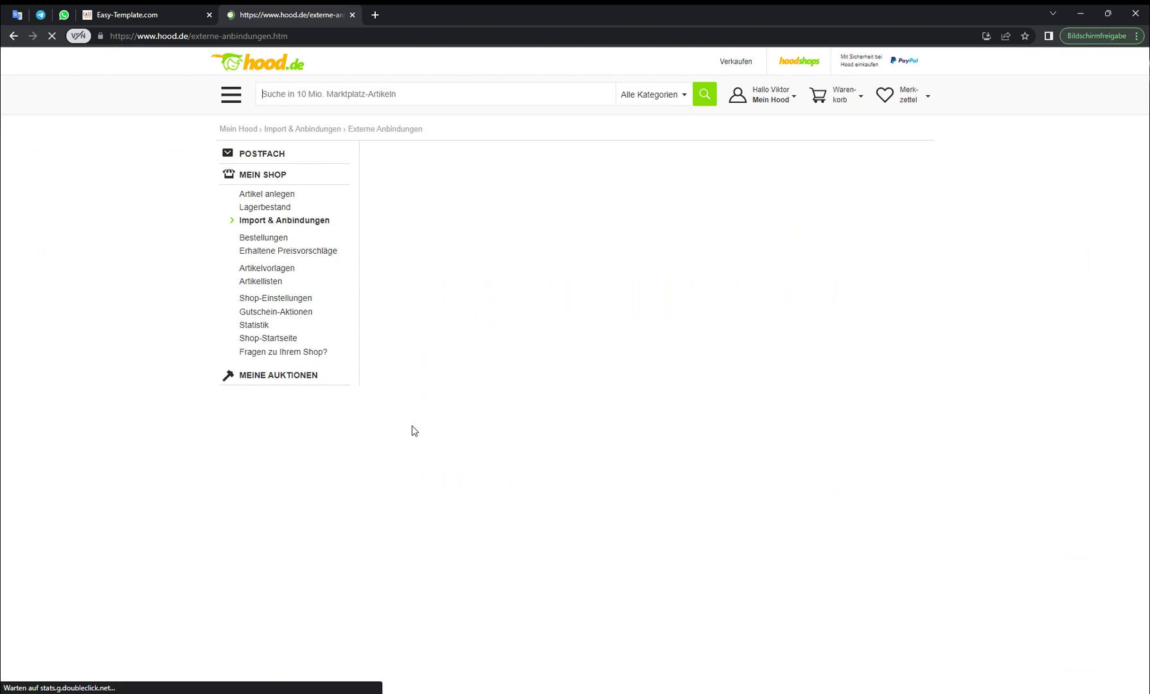
left_click(1056, 153)
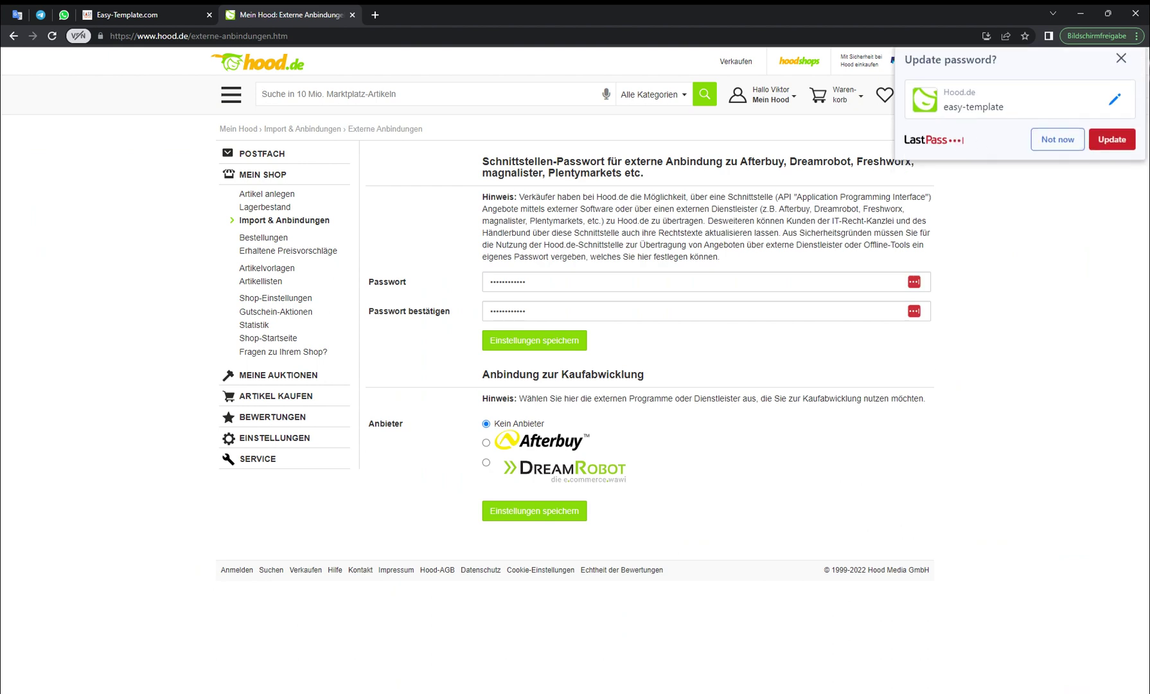
double_click(502, 282)
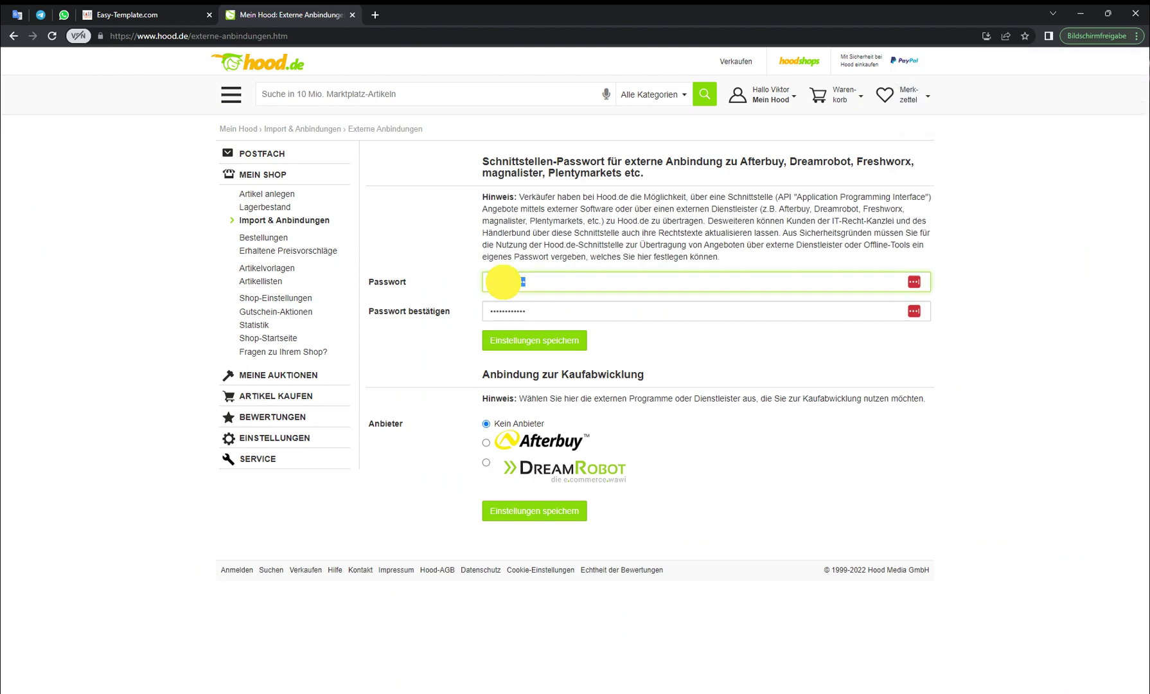
left_click(454, 281)
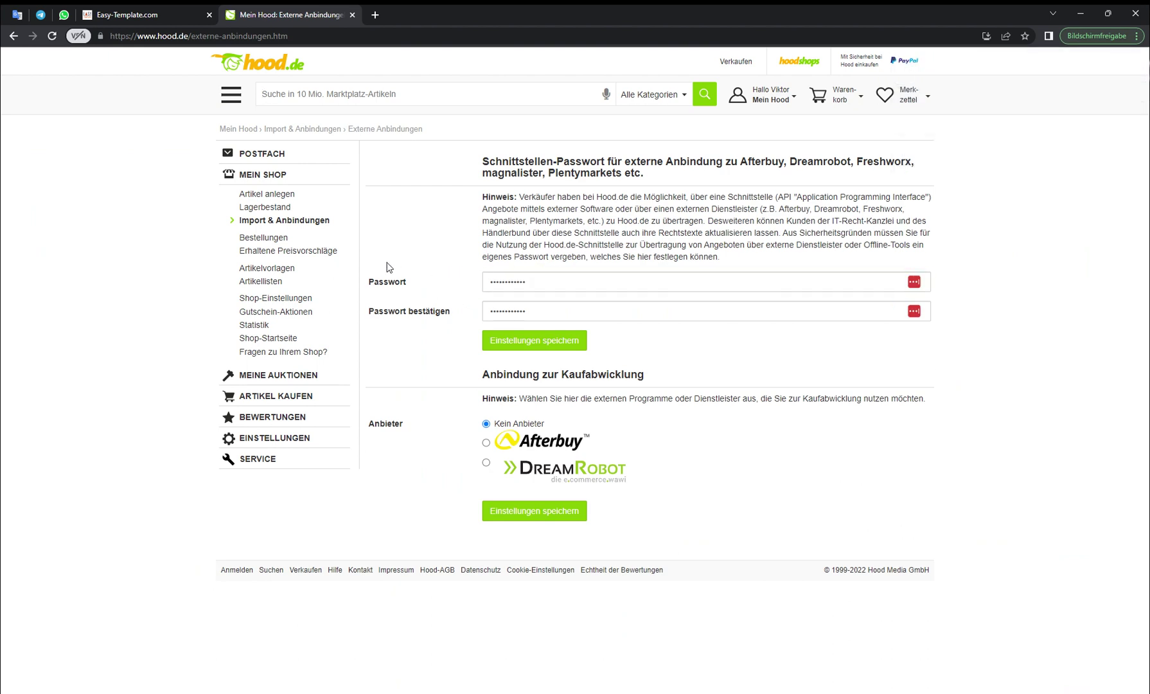
Switch to Easy-Template and open the user's Hood.de account settings to examine the UserId and Password fields
left_click(156, 17)
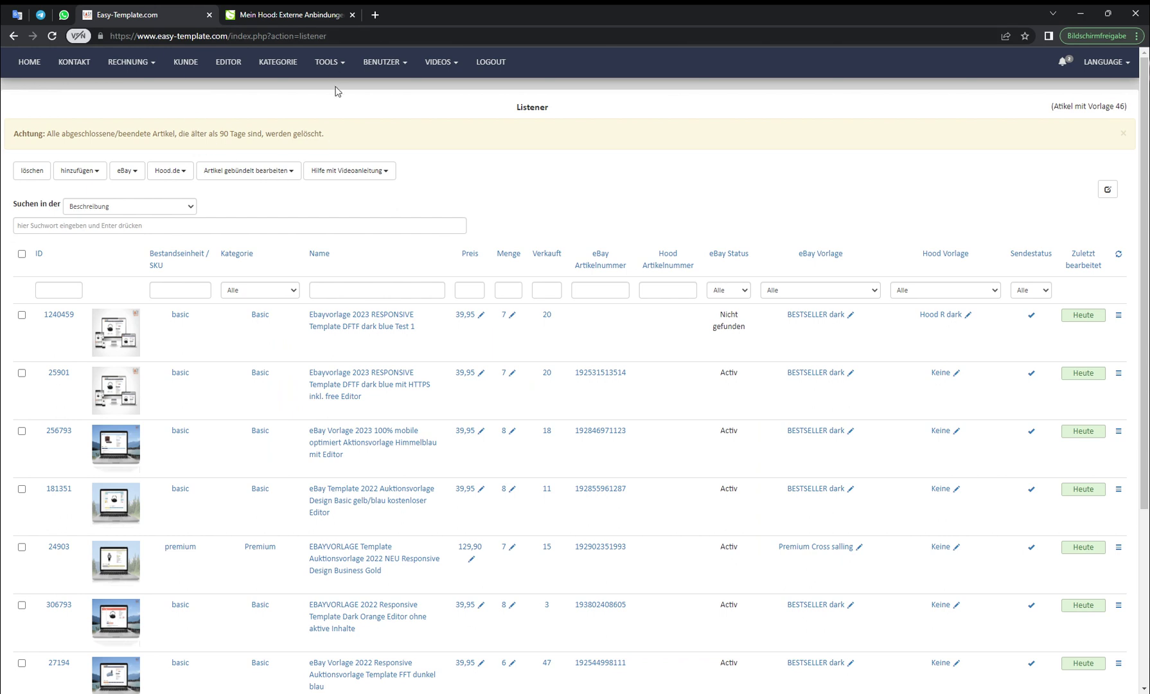
left_click(372, 65)
left_click(382, 192)
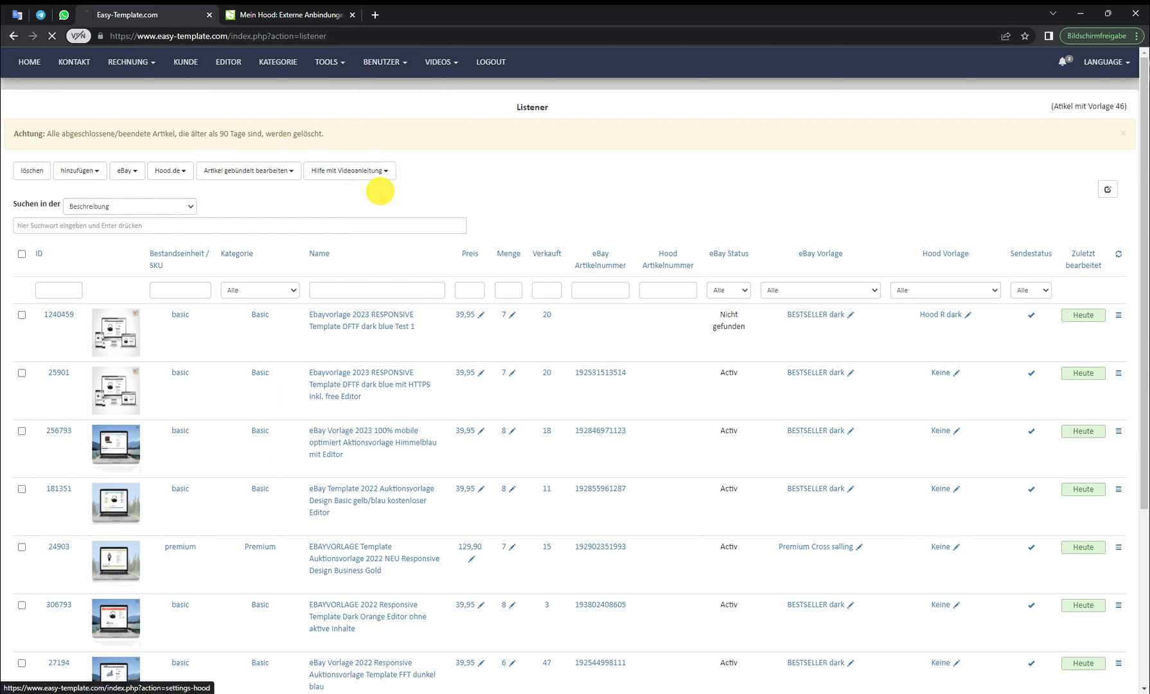
left_click(479, 168)
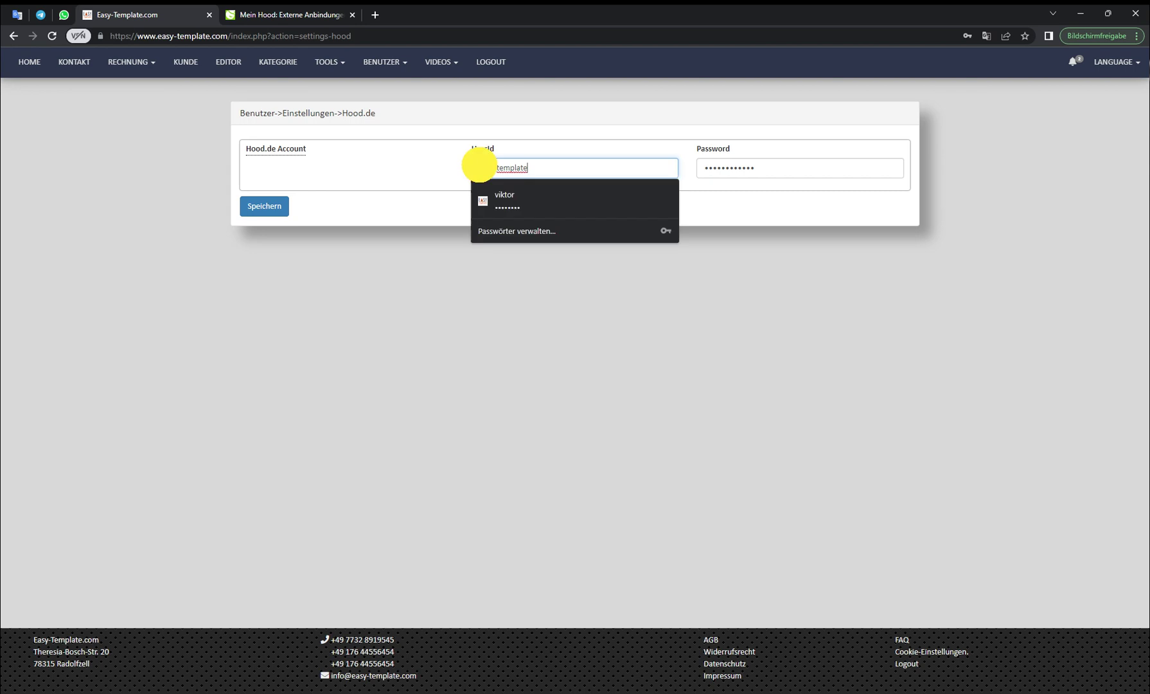
key("ctrl+a")
left_click(421, 164)
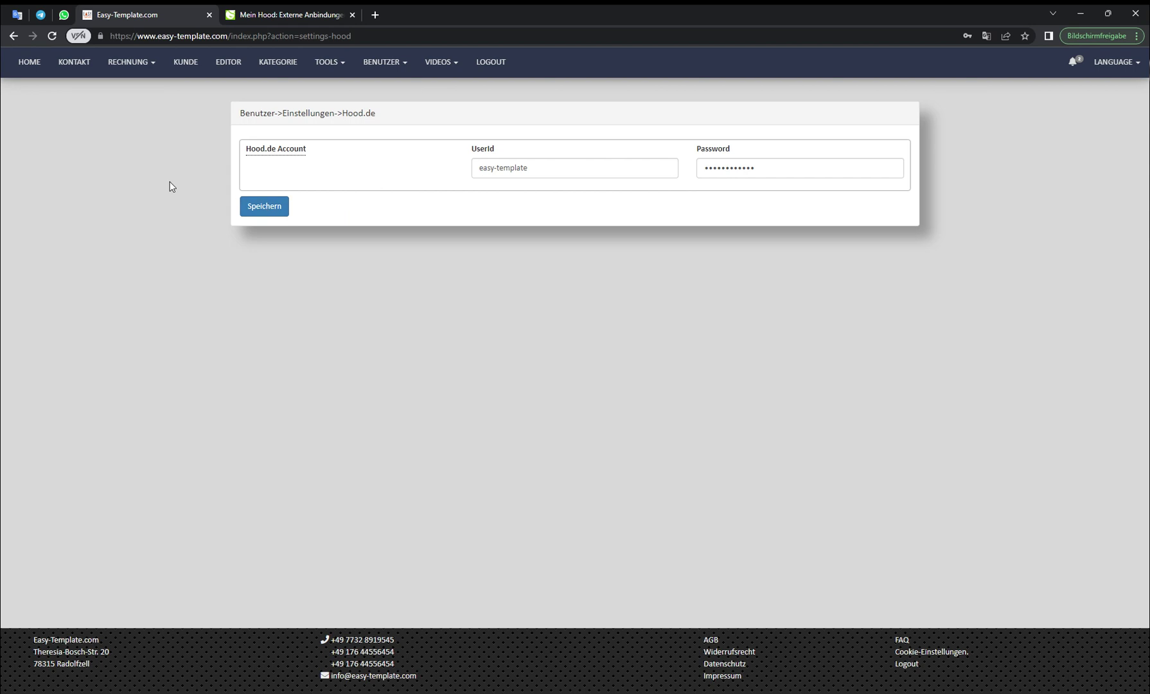
Reload the Hood.de settings page and open Listener 2.0 with the article list
left_click(52, 36)
left_click(333, 63)
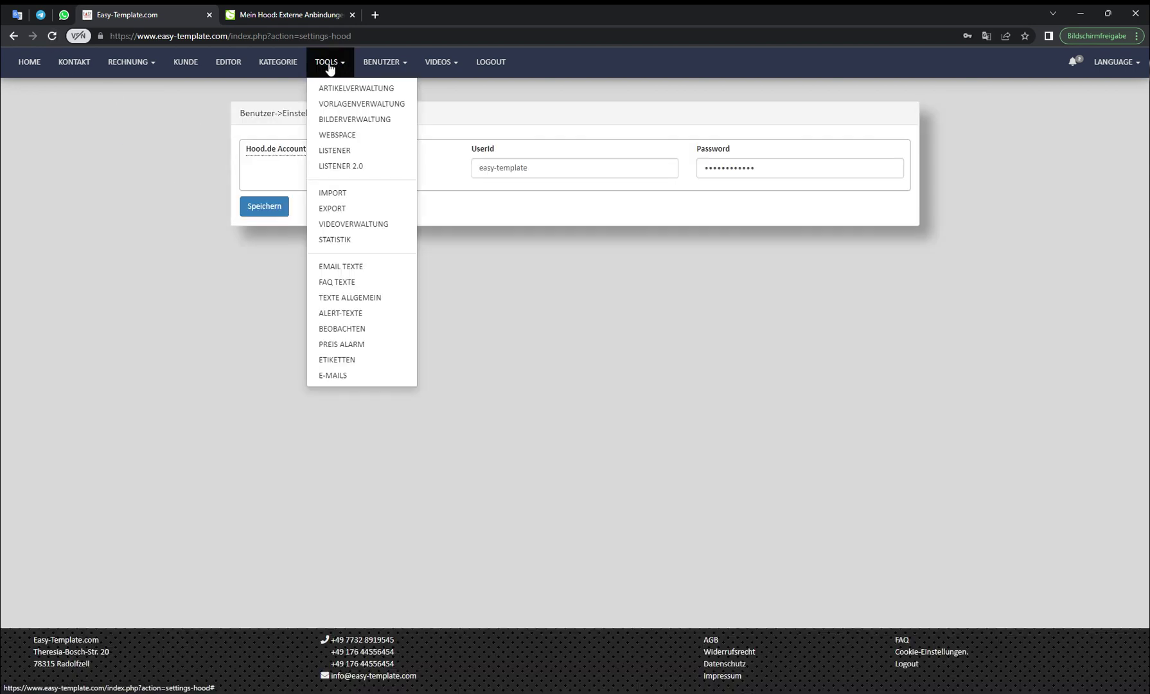
left_click(341, 166)
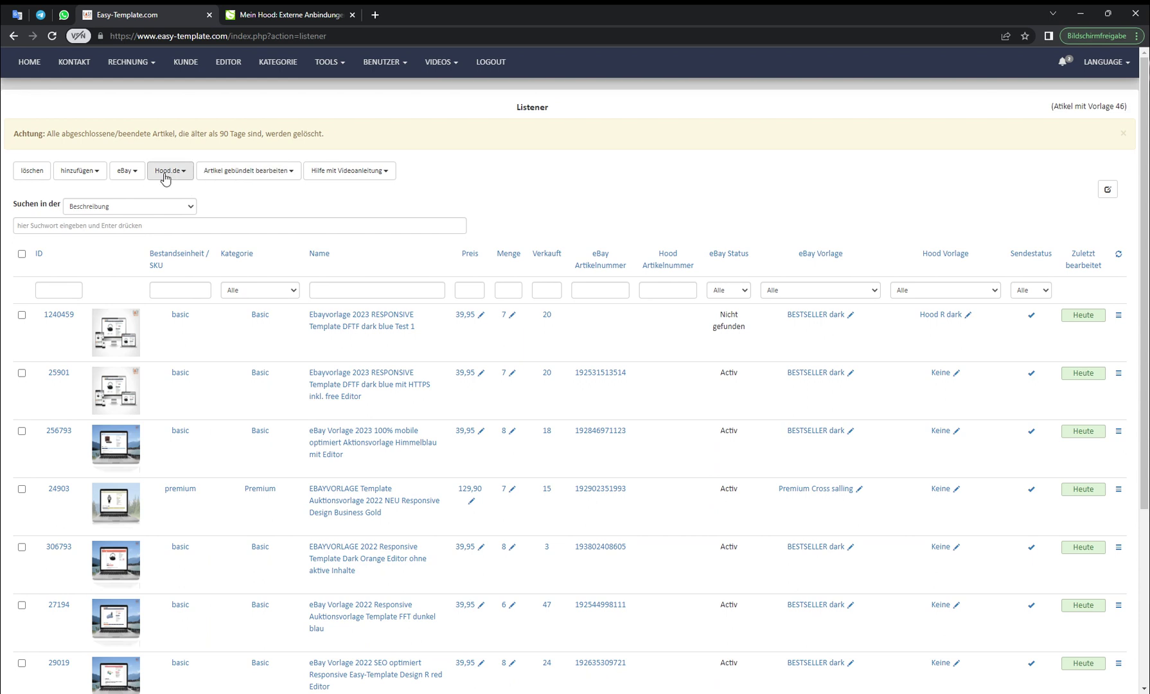
Review the Hood.de send and import actions and the list's display field settings, leaving the fields as they are
left_click(165, 174)
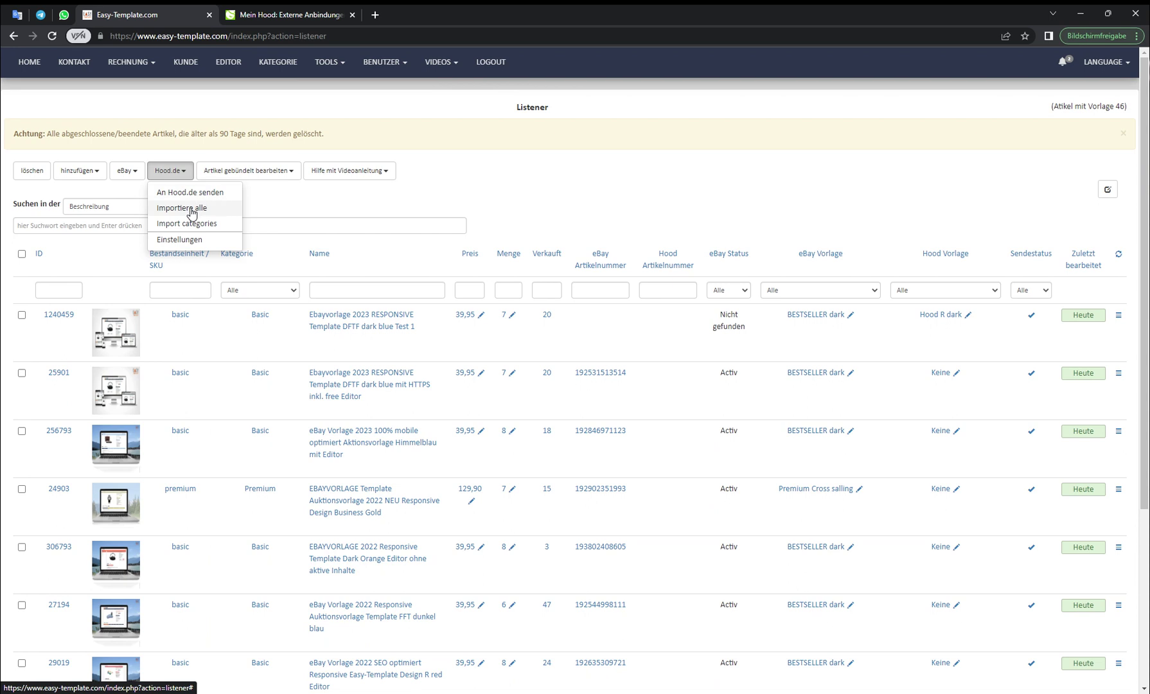
left_click(421, 206)
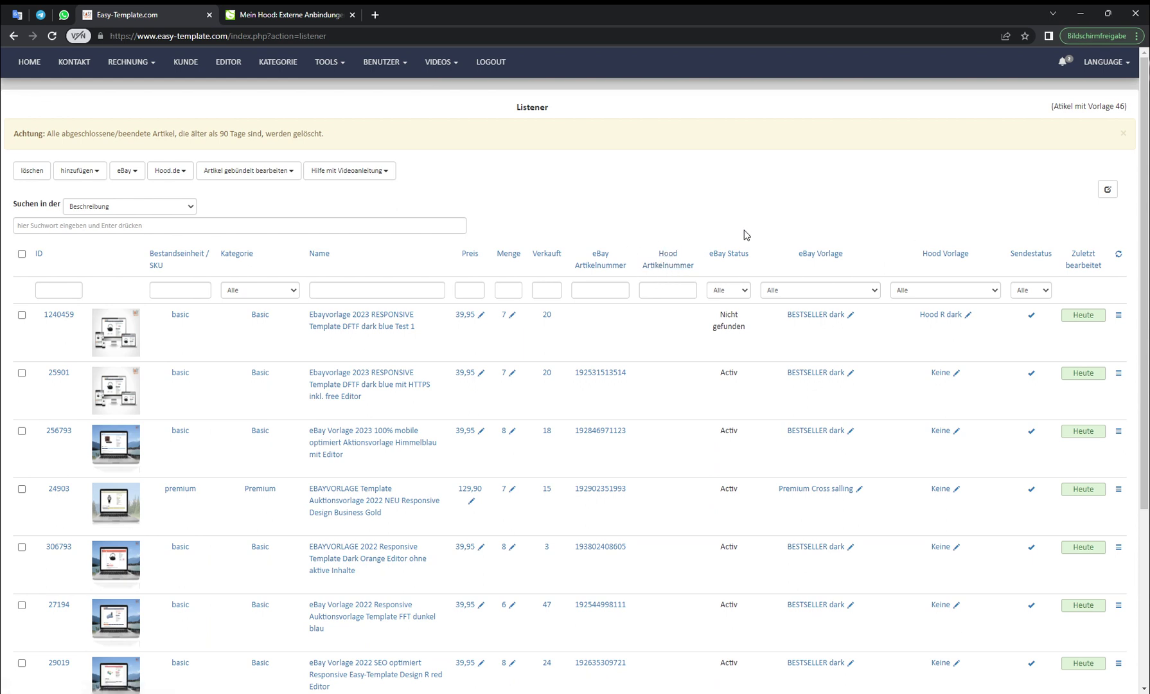
left_click(1108, 191)
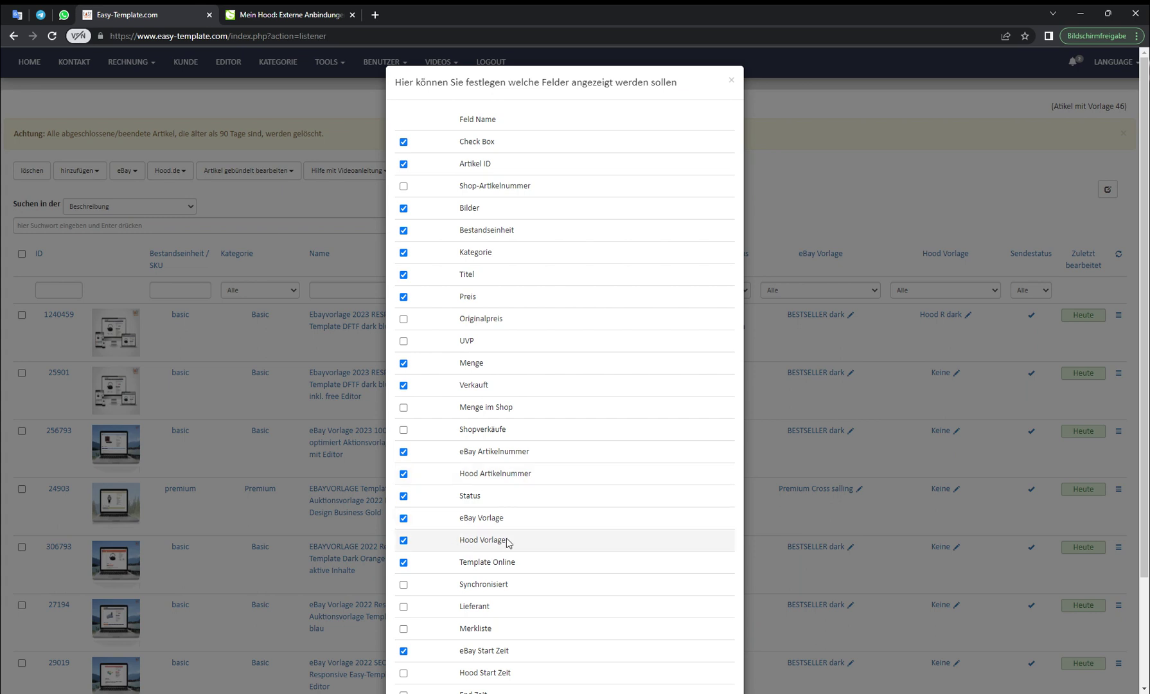
scroll(578, 430, "down", 3)
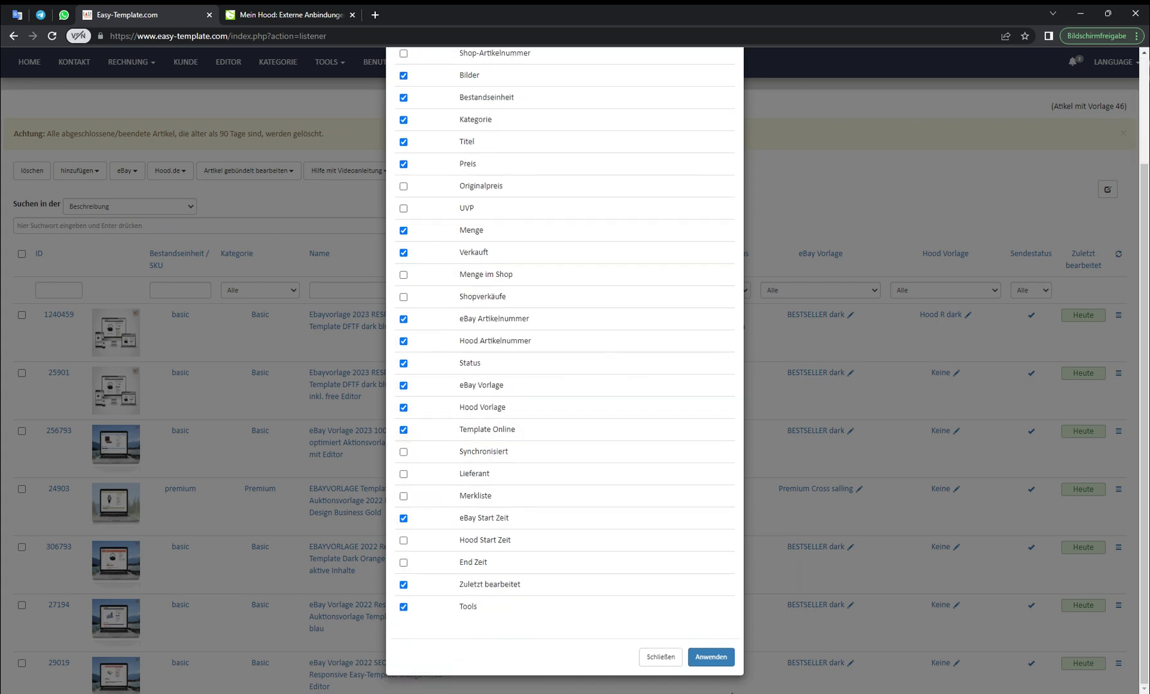
left_click(668, 656)
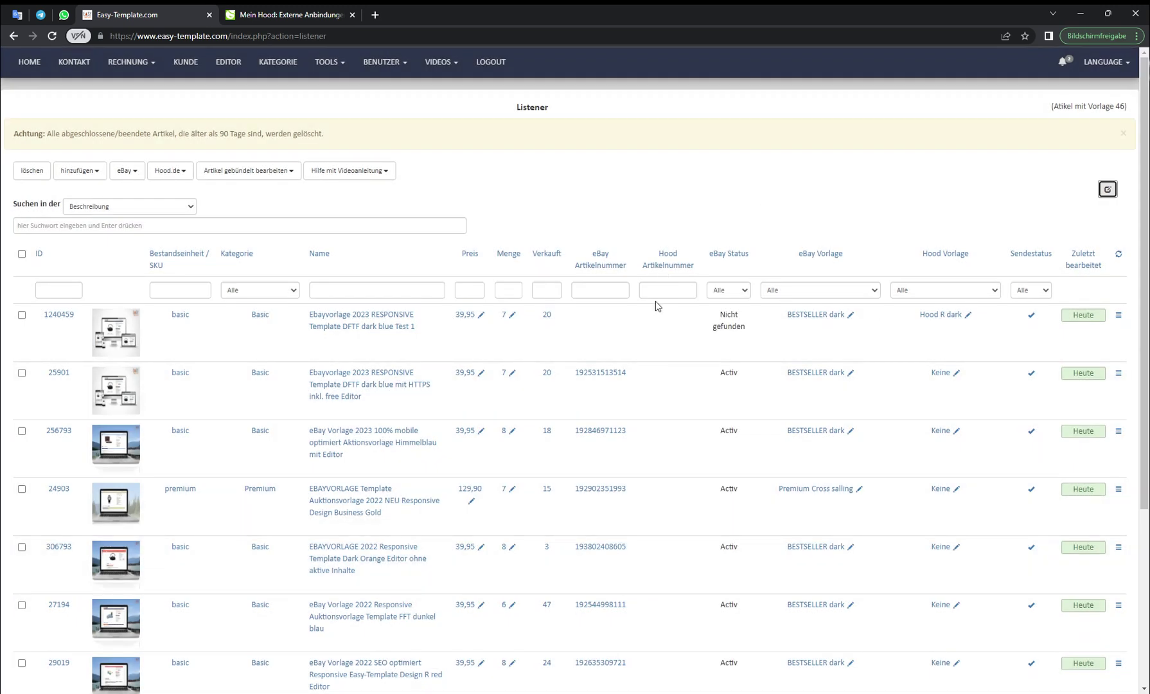
Open the article "Ebayvorlage 2023 RESPONSIVE Template DFTF dark blue Test 1", glance at its eBay settings and expand its Hood.de settings
left_click(376, 329)
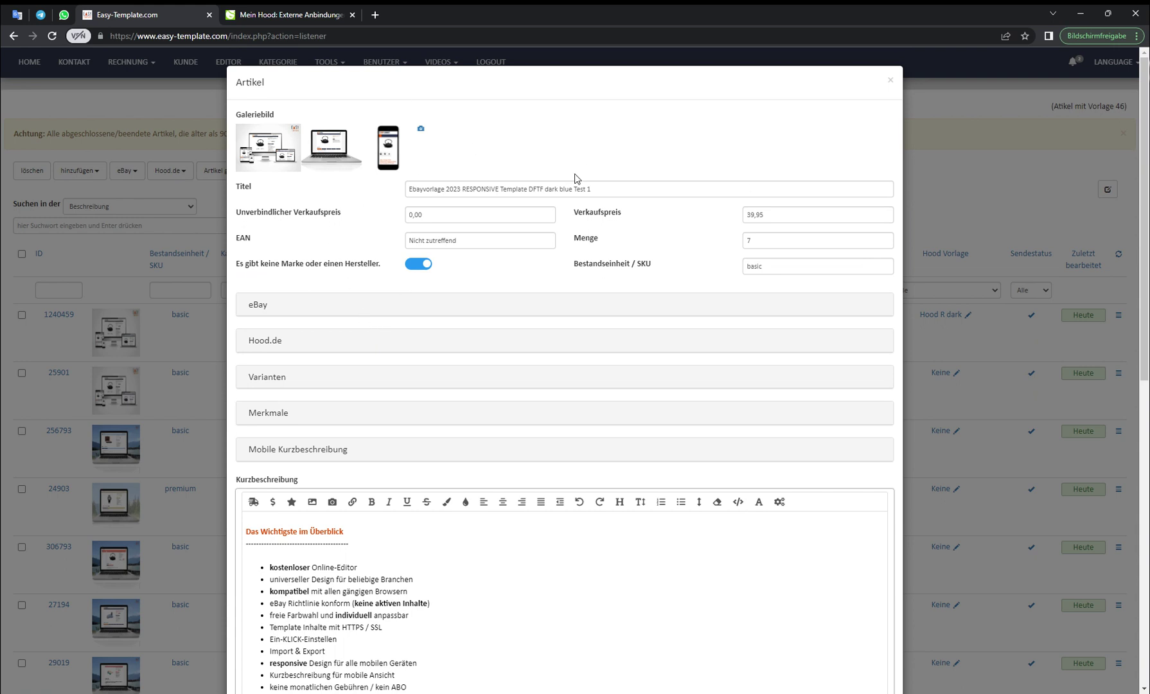
left_click(257, 304)
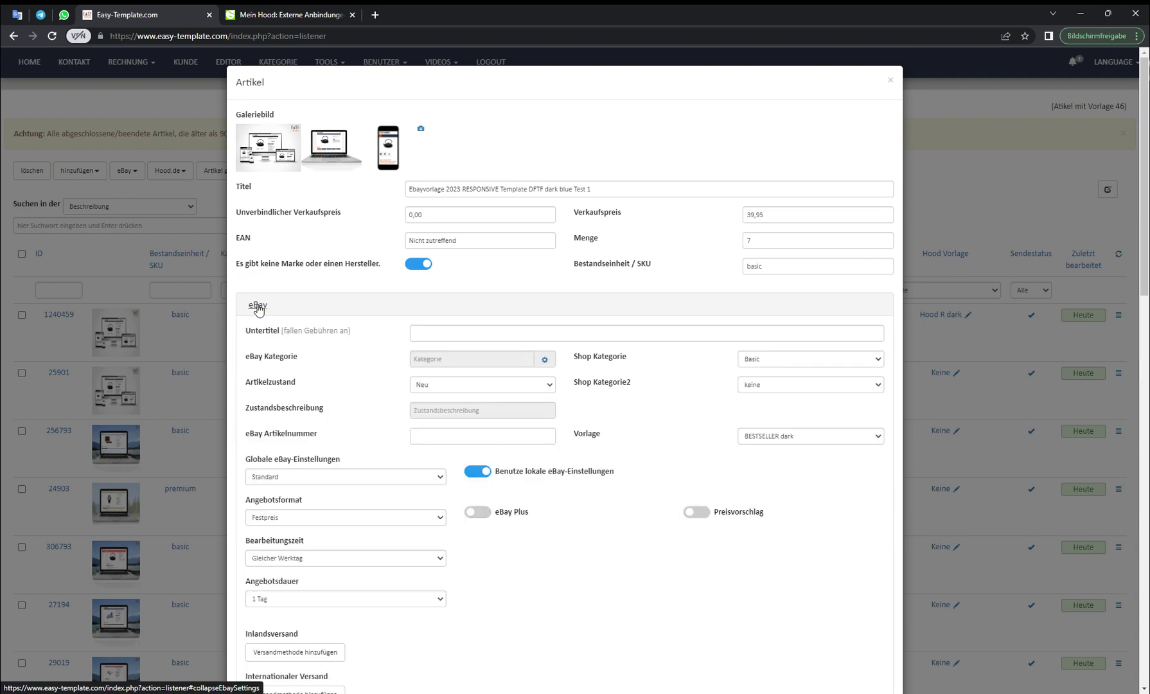
left_click(258, 307)
left_click(263, 339)
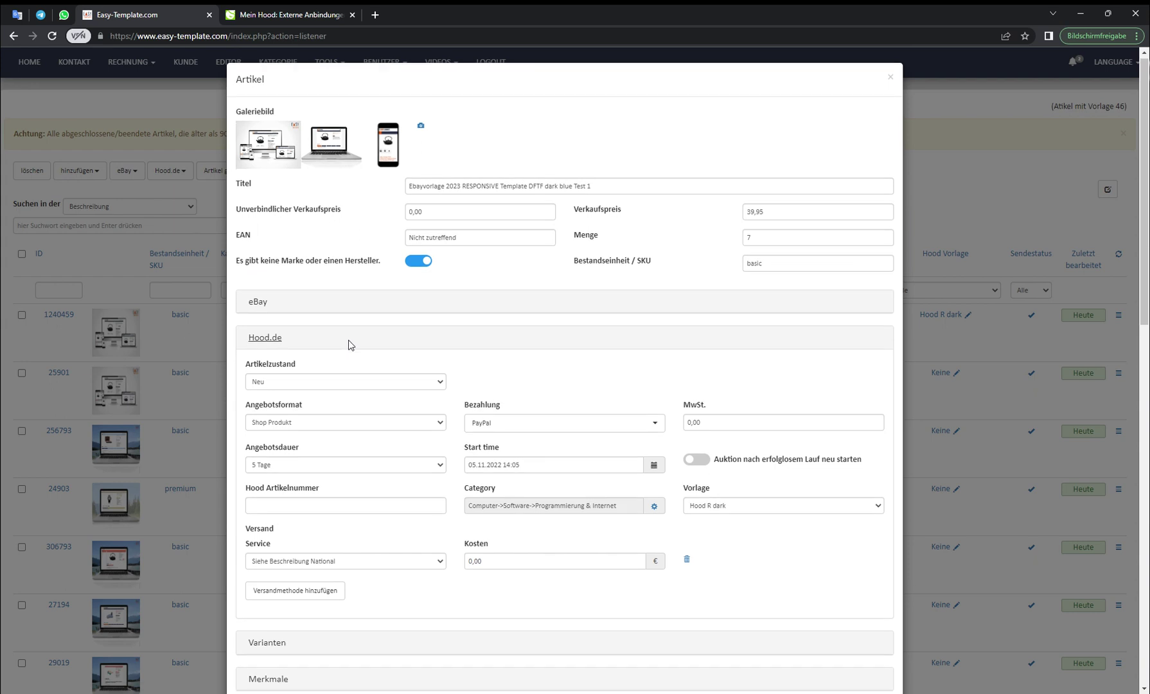
scroll(347, 343, "down", 1)
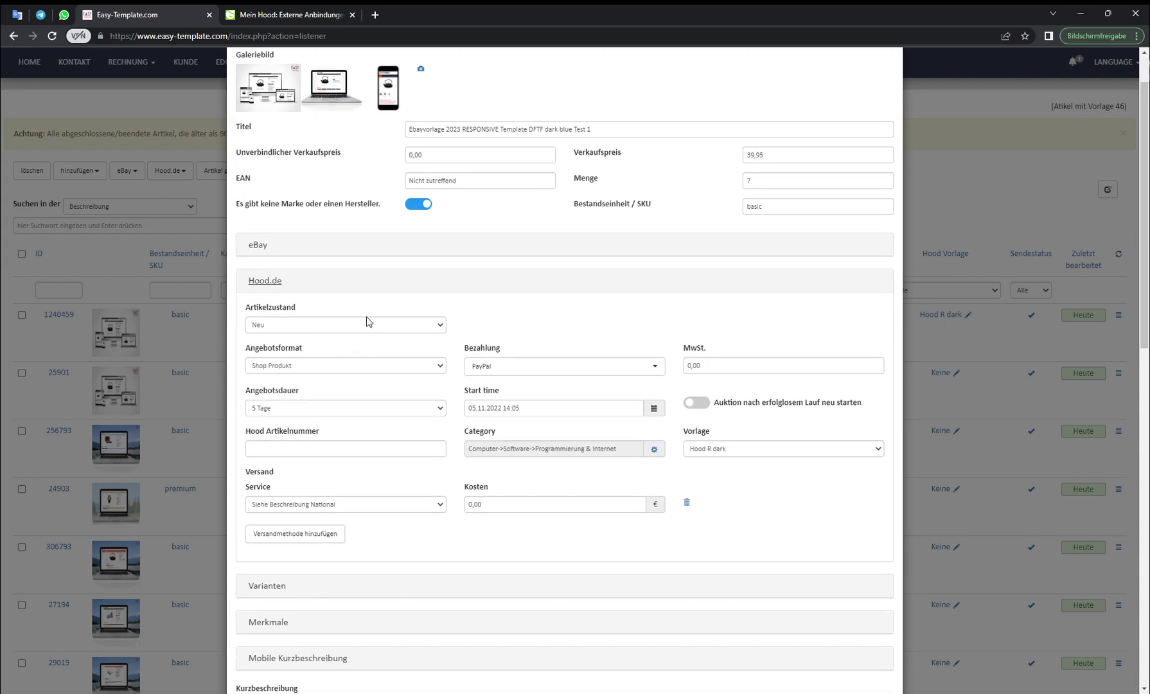
Review the Artikelzustand and Bezahlung options in the article's Hood.de settings
left_click(322, 329)
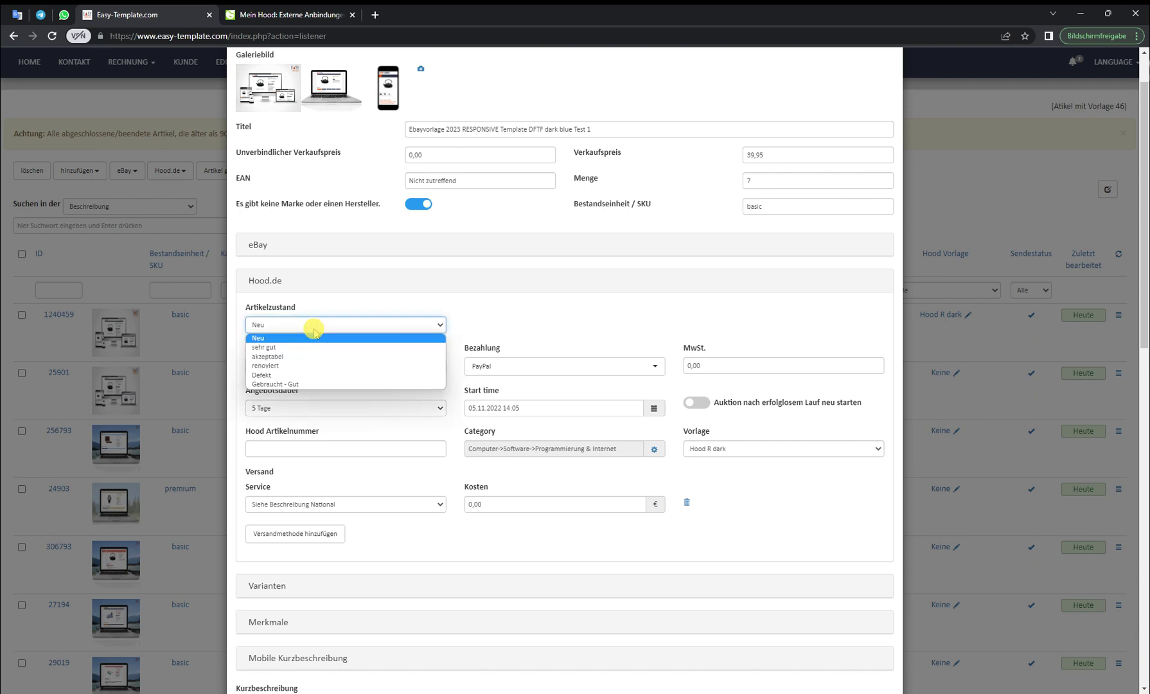
left_click(309, 327)
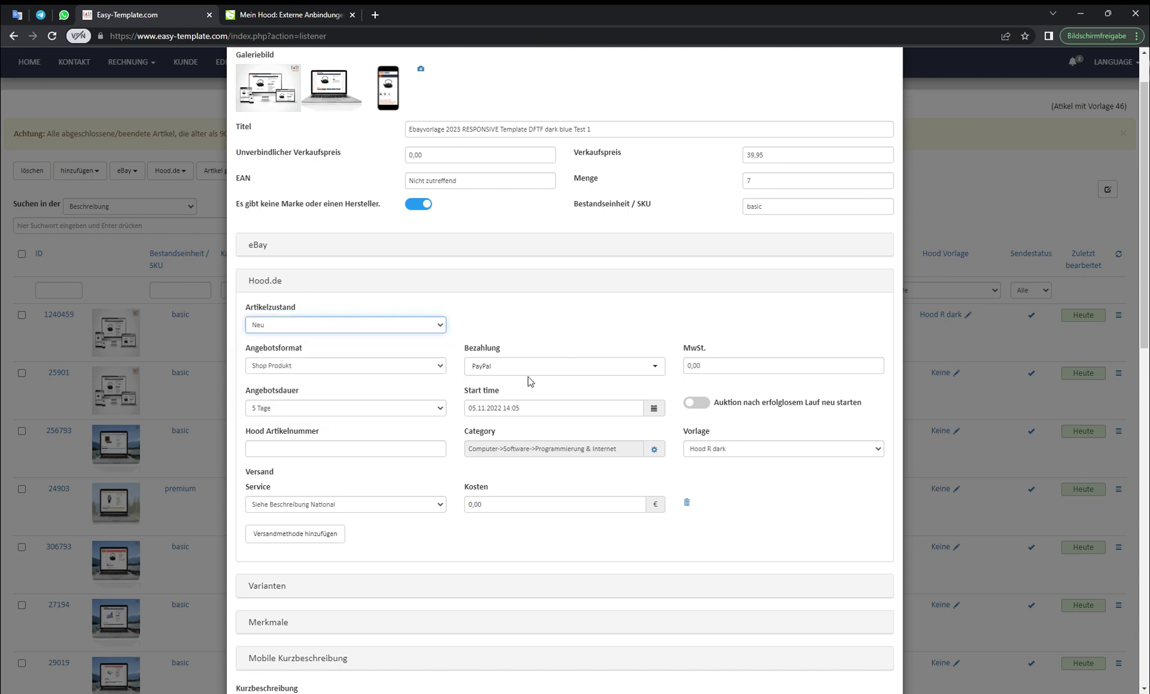
left_click(508, 367)
left_click(526, 313)
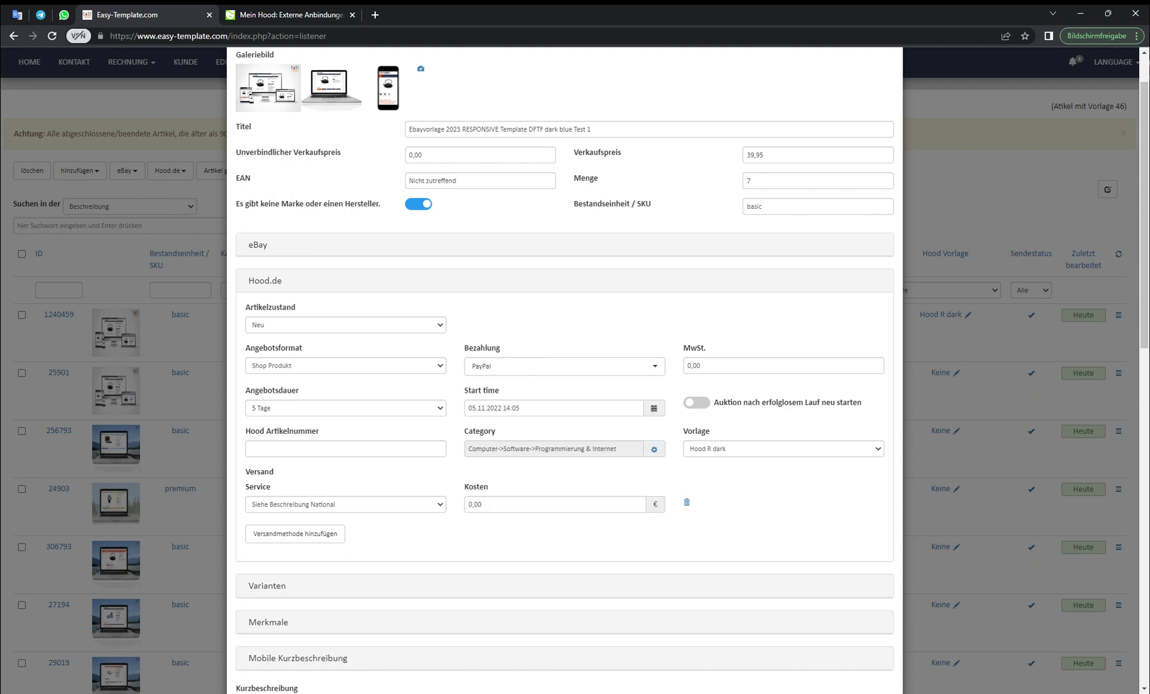
Set the article's Hood category to Computer, Software, Programmierung & Internet
left_click(653, 449)
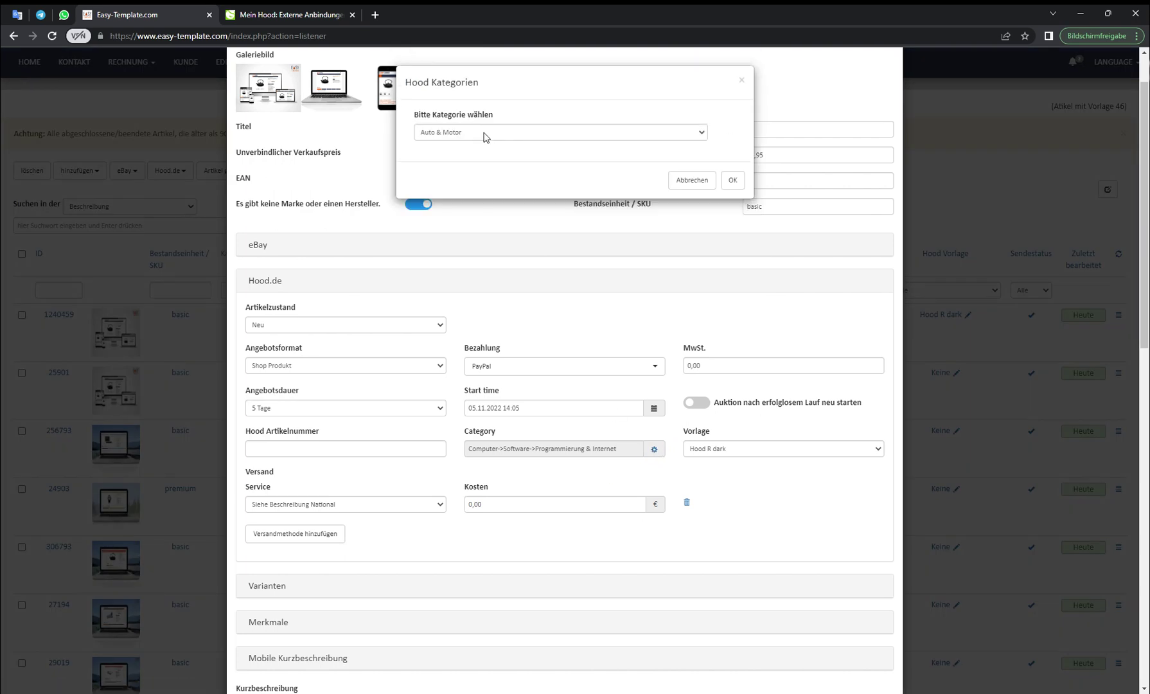
left_click(480, 135)
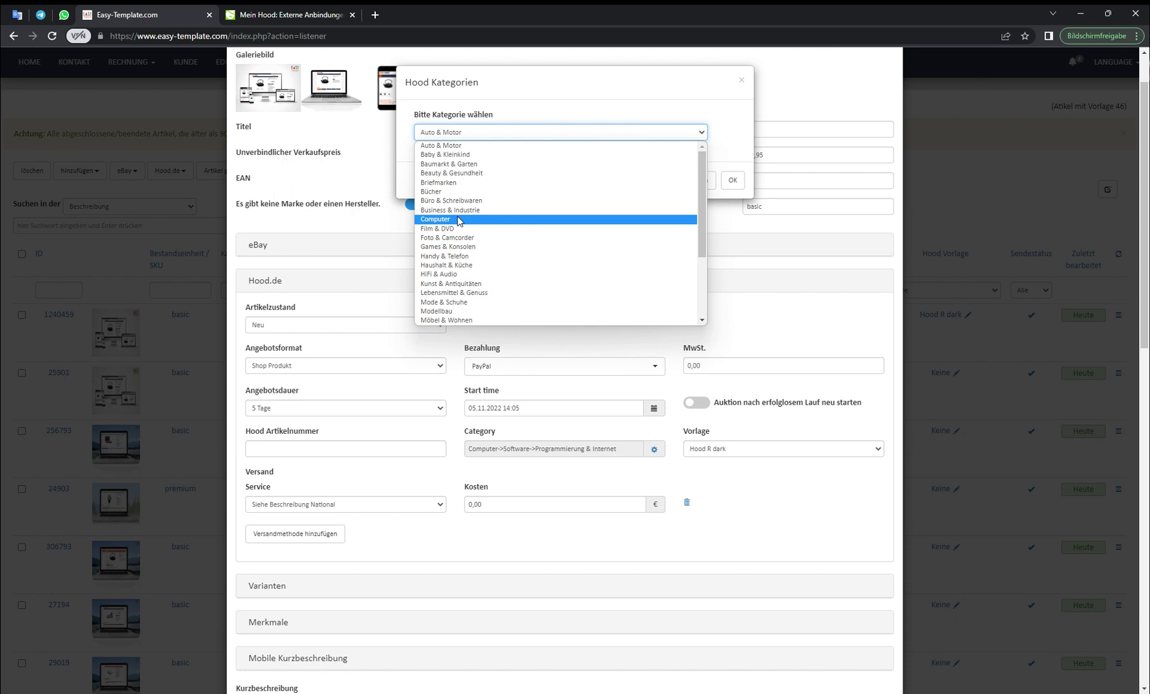
left_click(457, 218)
left_click(467, 150)
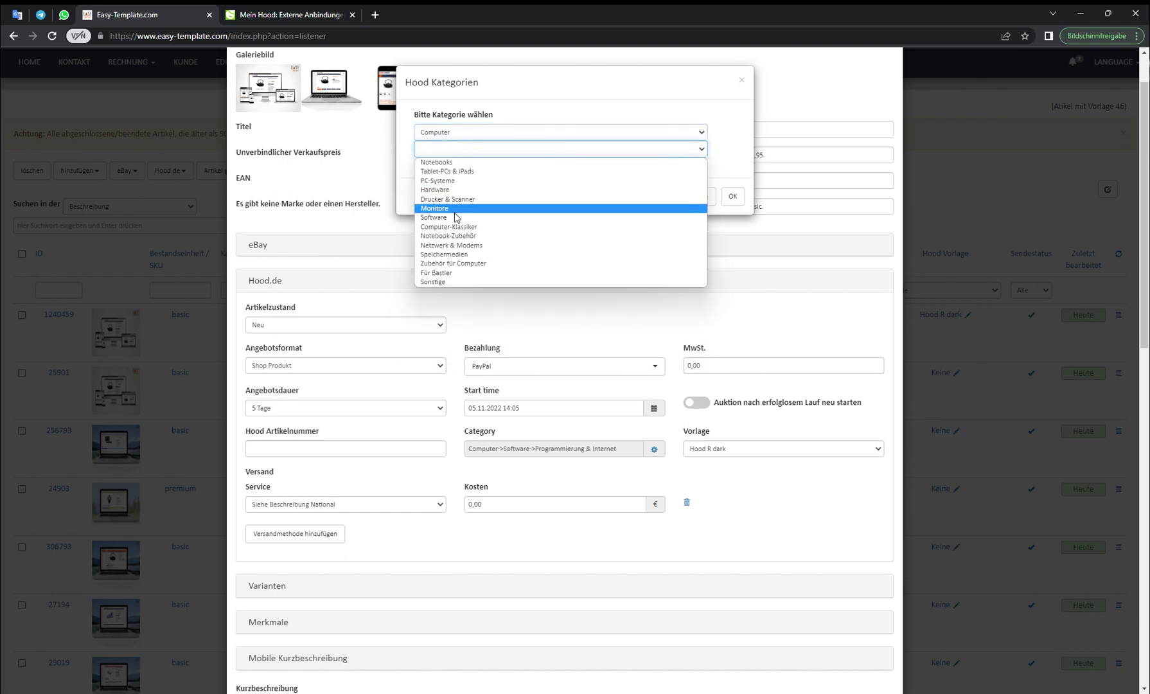
left_click(458, 221)
left_click(466, 169)
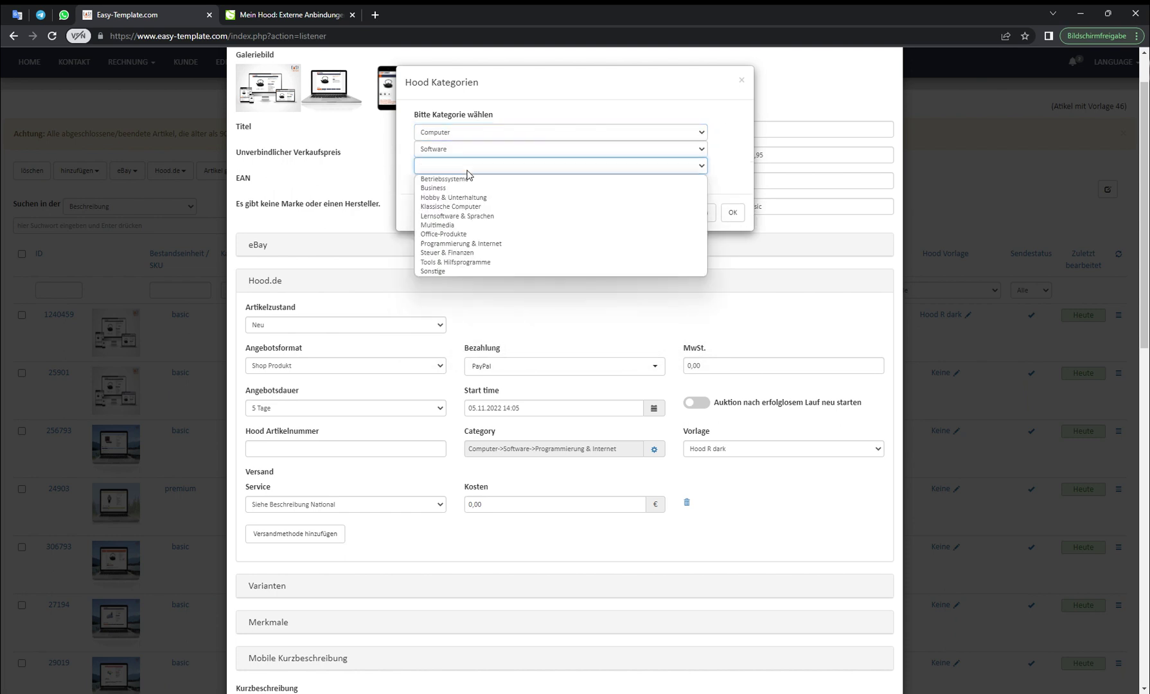
left_click(466, 243)
left_click(732, 212)
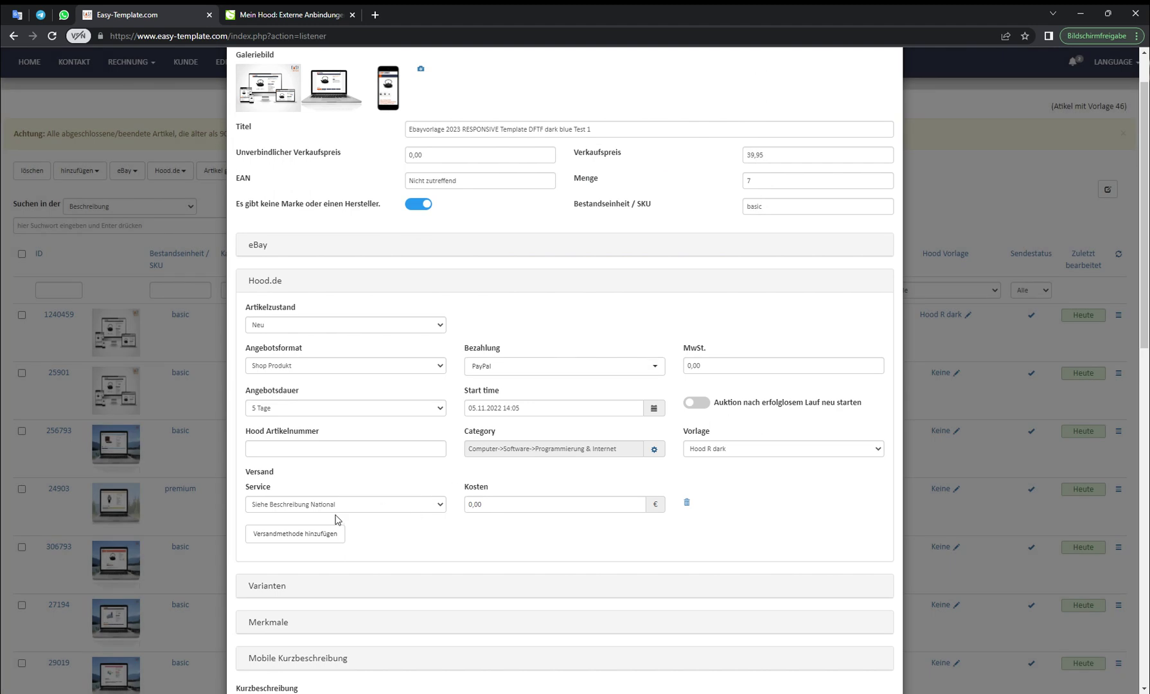
Delete the existing Hood.de shipping method and add a new one with the service Siehe Beschreibung National
left_click(687, 502)
left_click(301, 502)
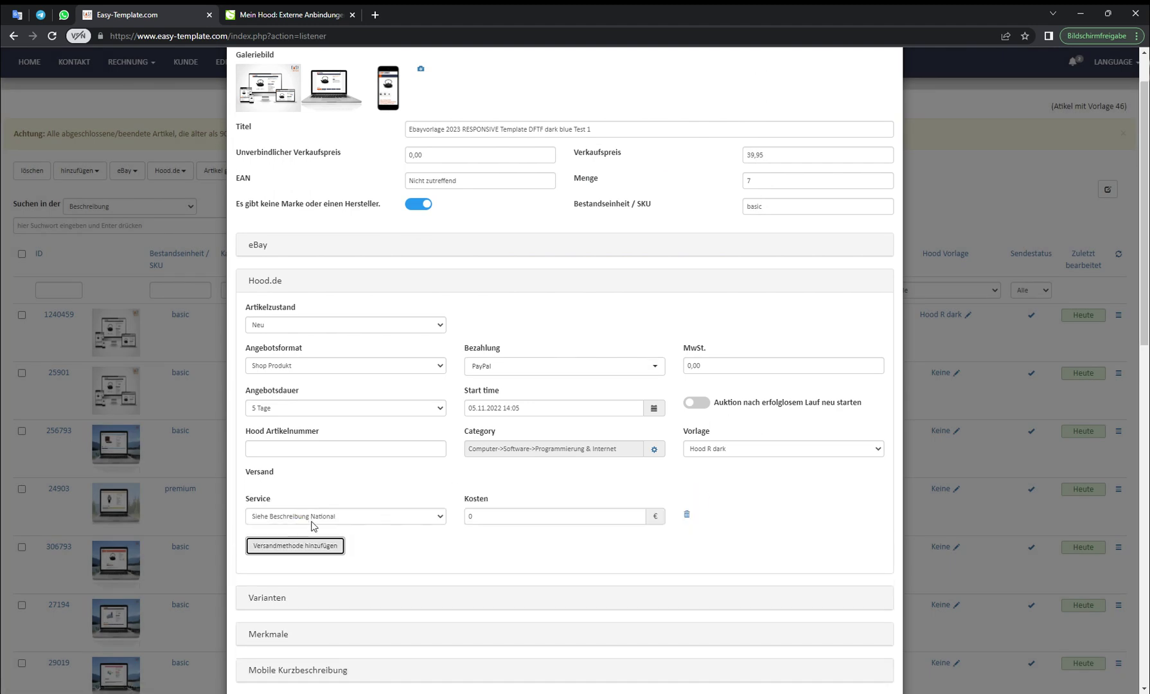
left_click(430, 517)
left_click(385, 518)
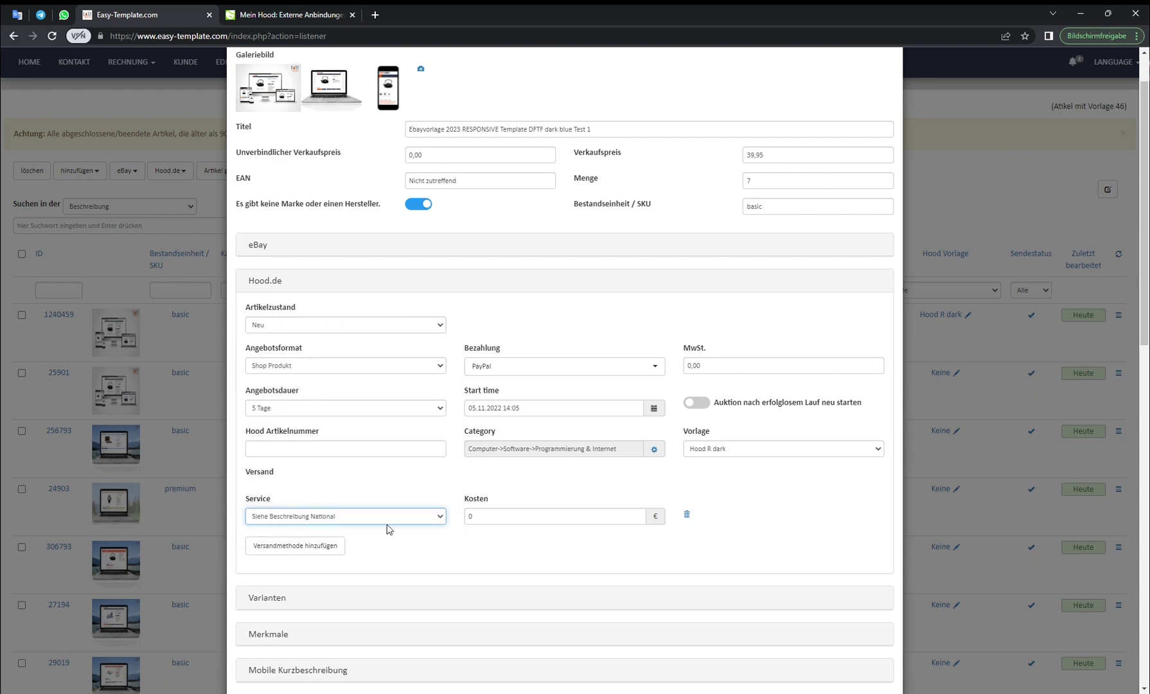
left_click(431, 538)
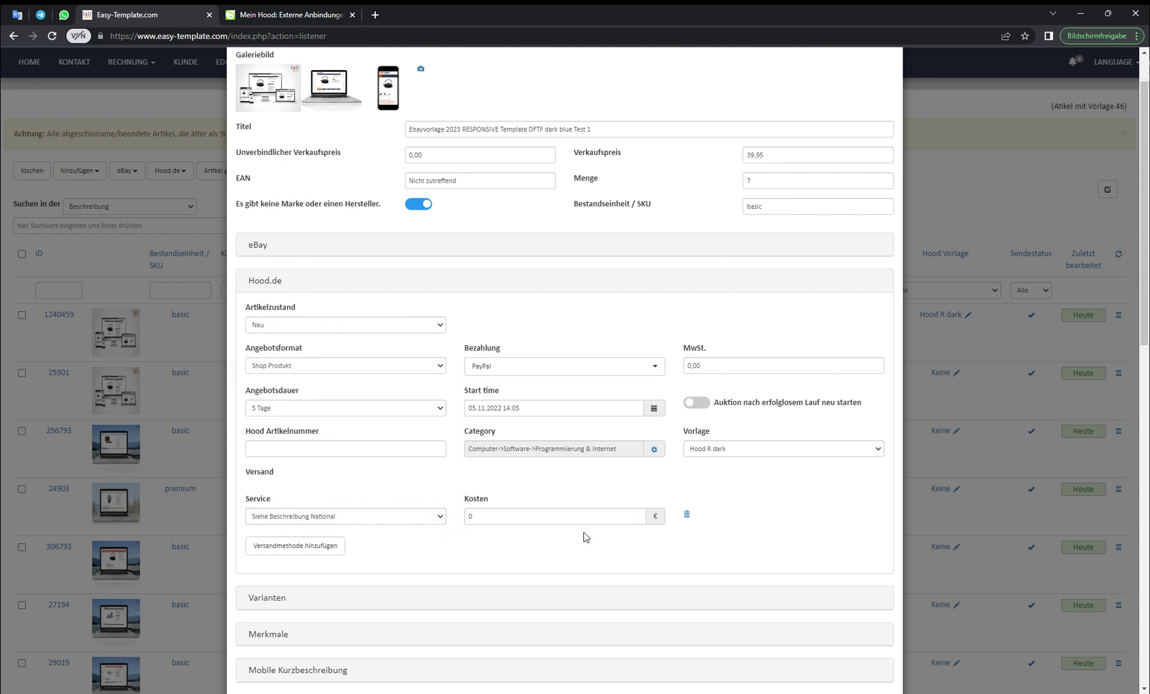
Check the available Vorlage choices for the article's Hood.de listing
left_click(745, 450)
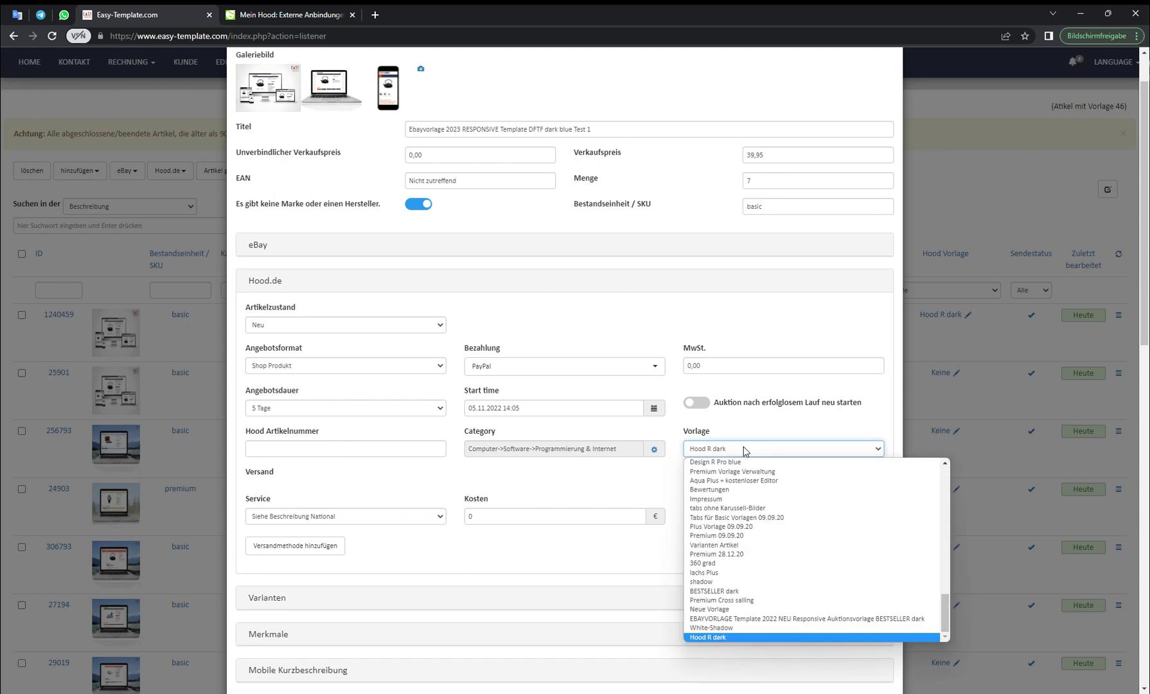
left_click(743, 446)
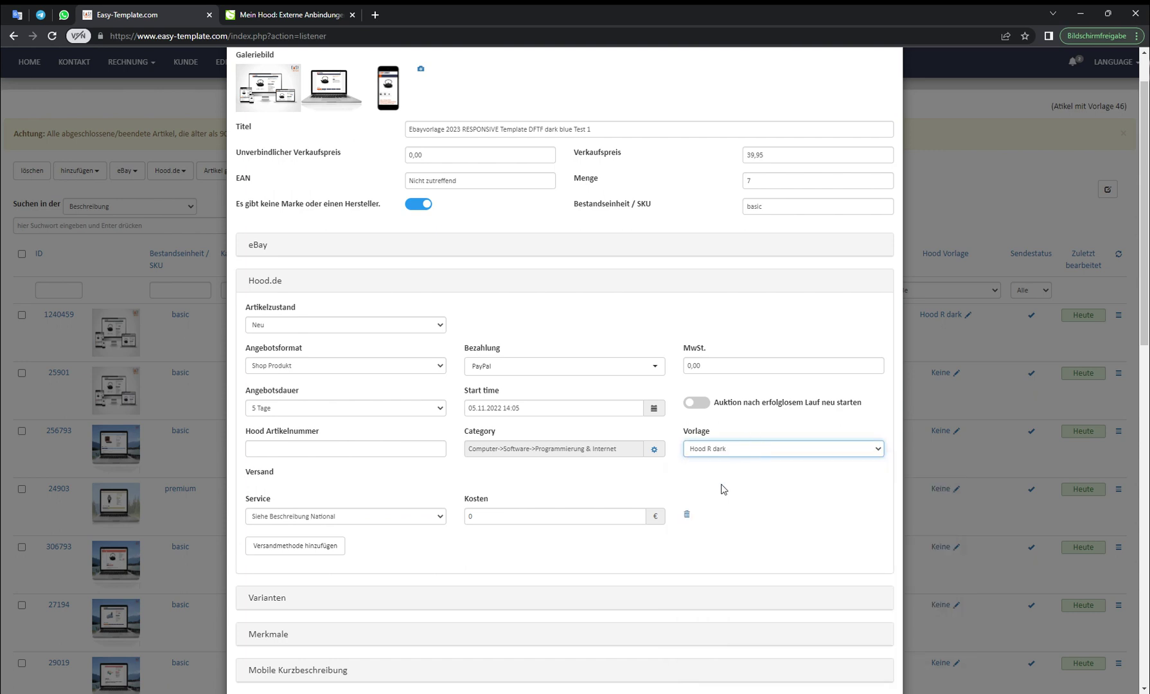
Preview the article with Hood.de as the platform, look over its template layout, and close the preview
scroll(722, 490, "down", 1)
scroll(724, 451, "down", 12)
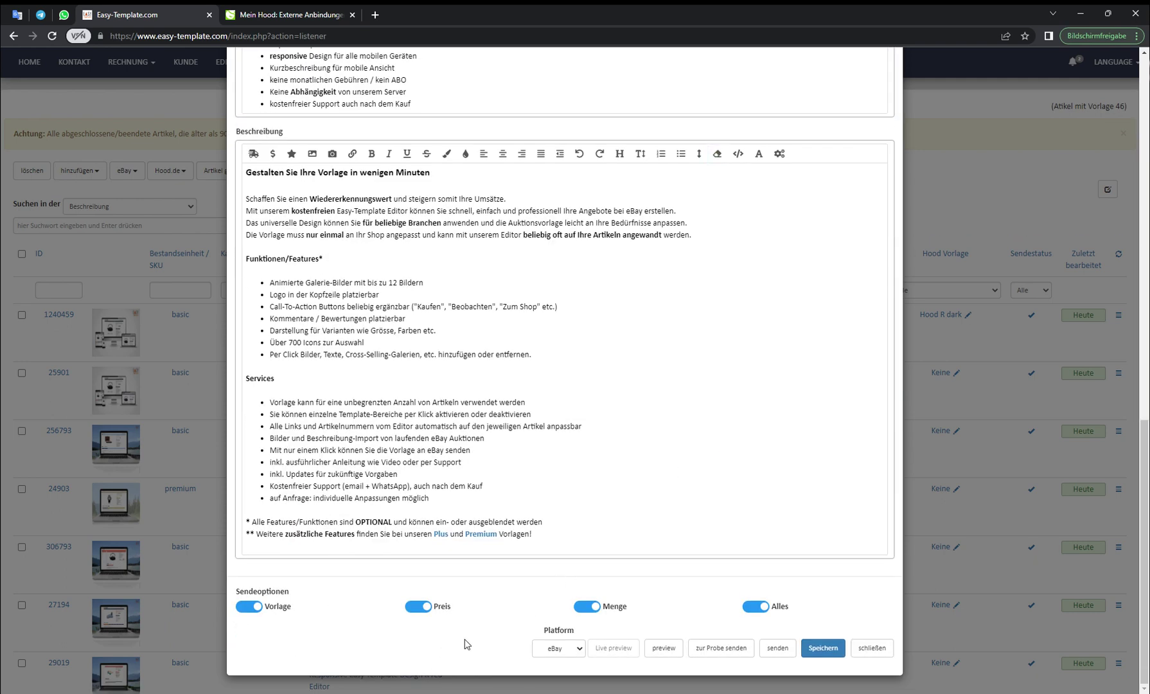
left_click(555, 650)
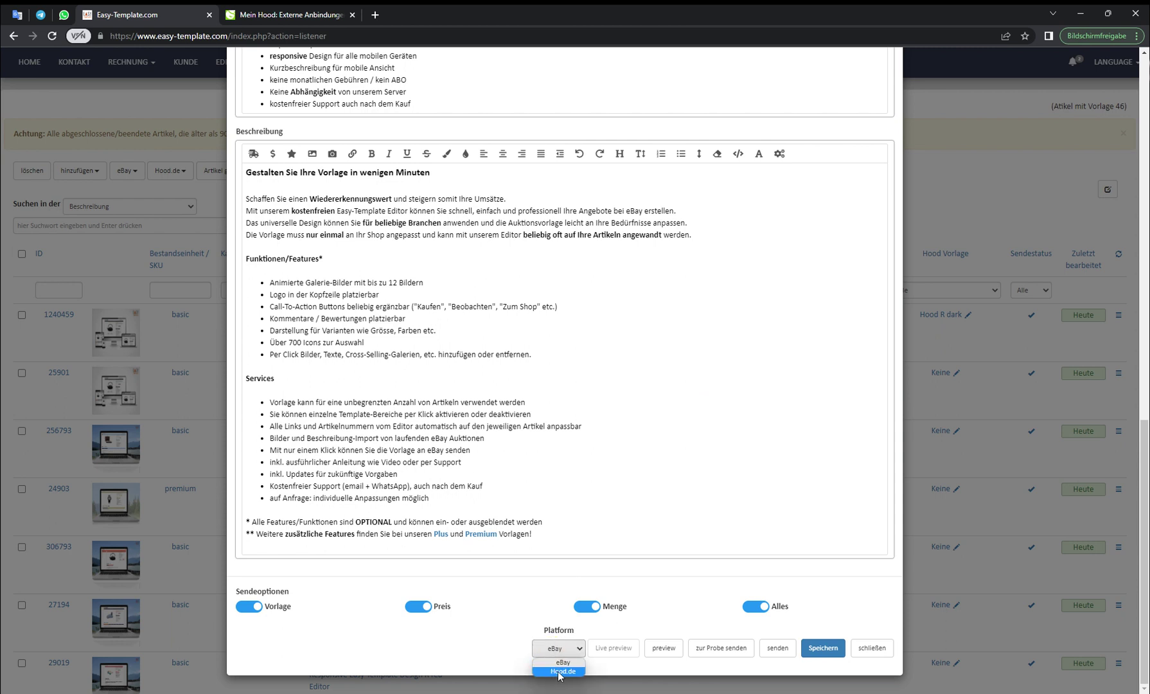
left_click(560, 672)
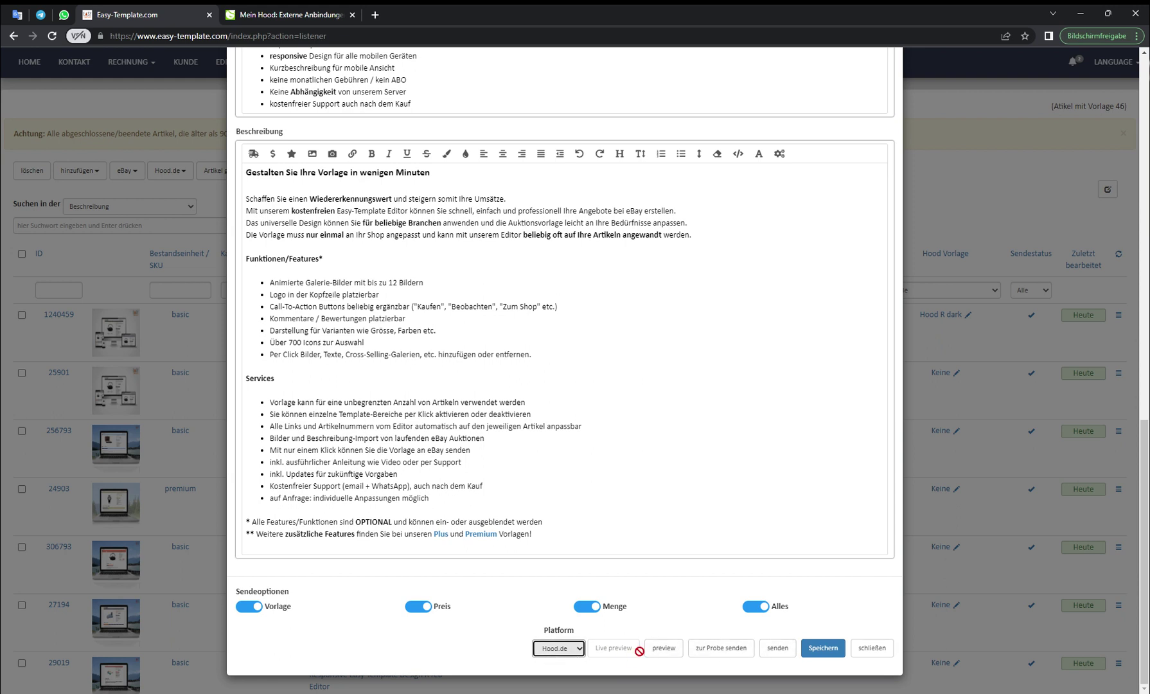
left_click(662, 647)
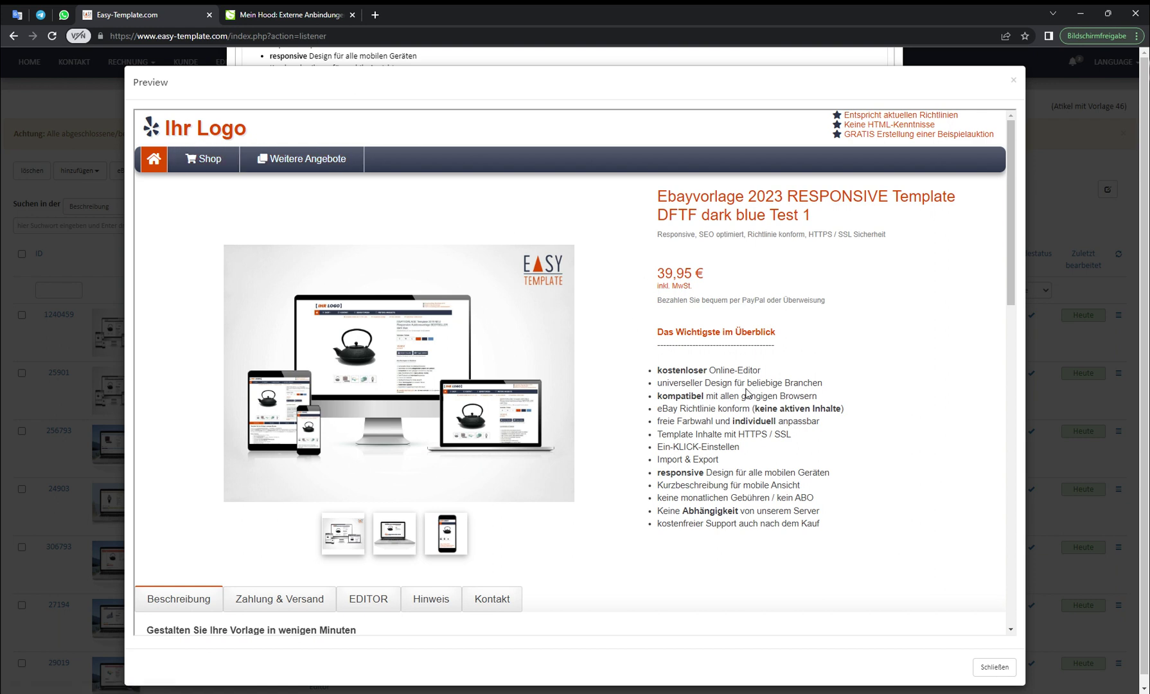
scroll(573, 373, "down", 1)
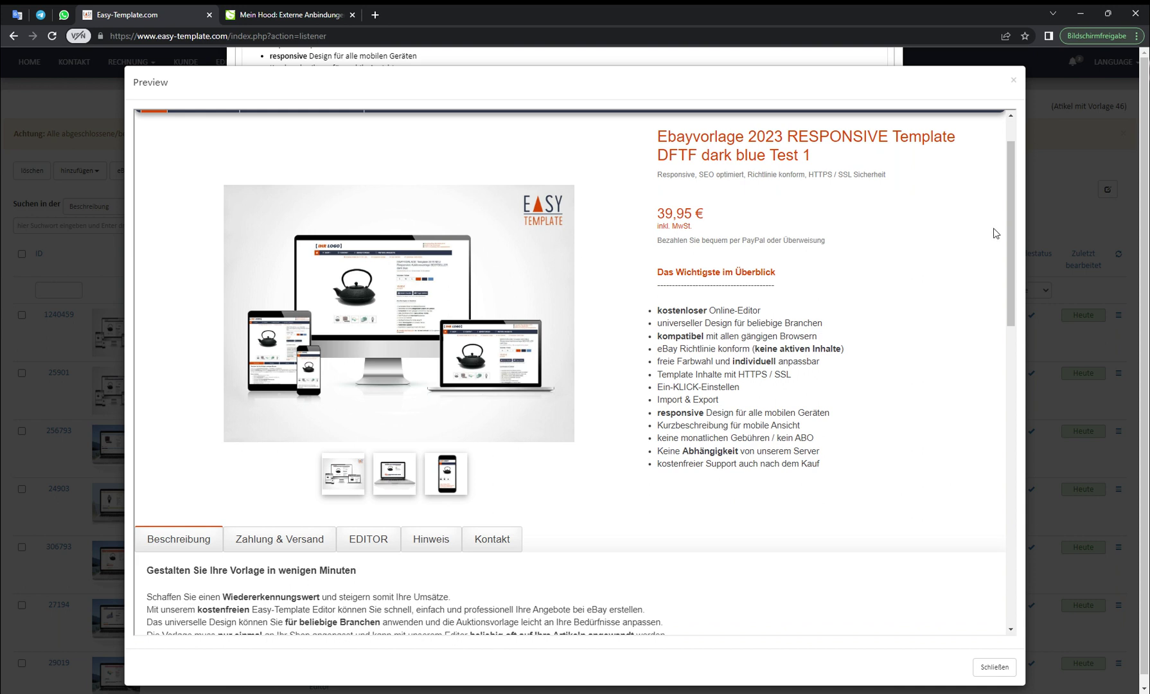
left_click_drag(1010, 232, 977, 203)
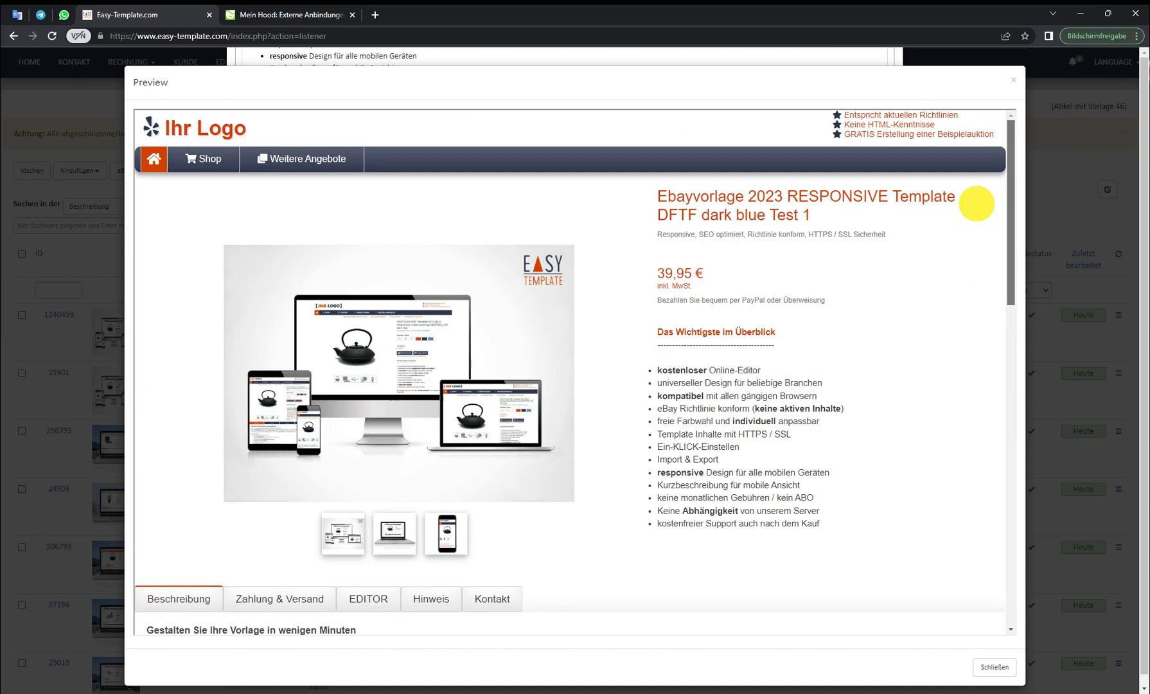
left_click(982, 669)
Preview the same article with eBay as the platform for comparison and close the preview
left_click(547, 648)
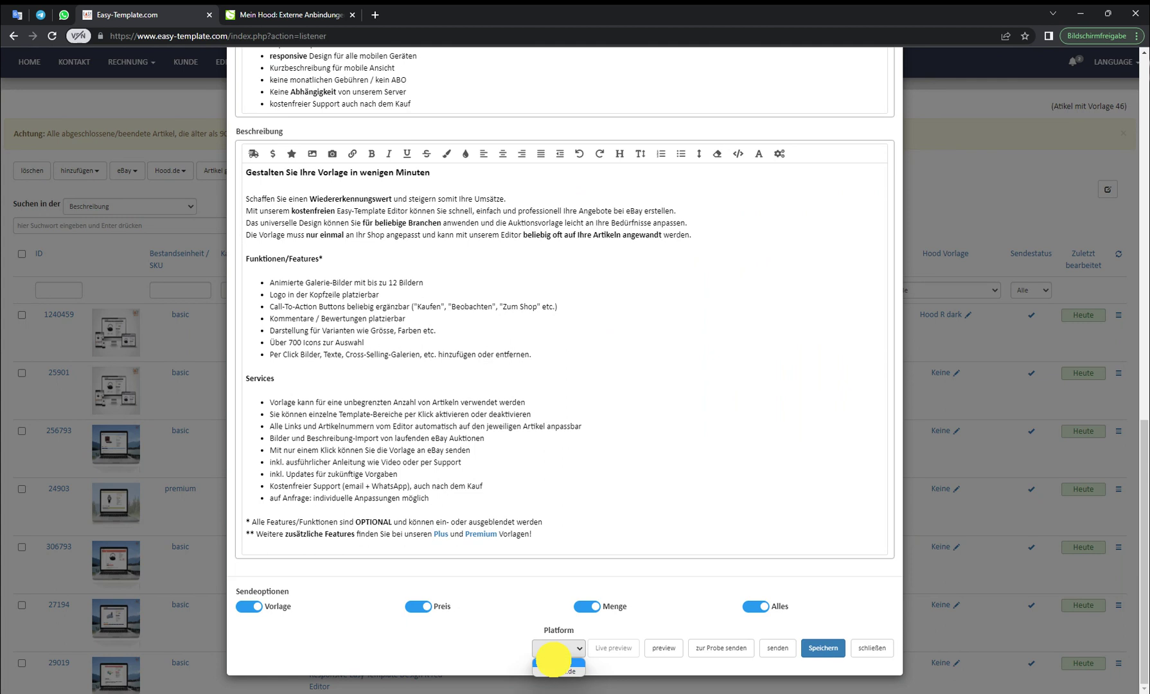
left_click(549, 668)
left_click(663, 650)
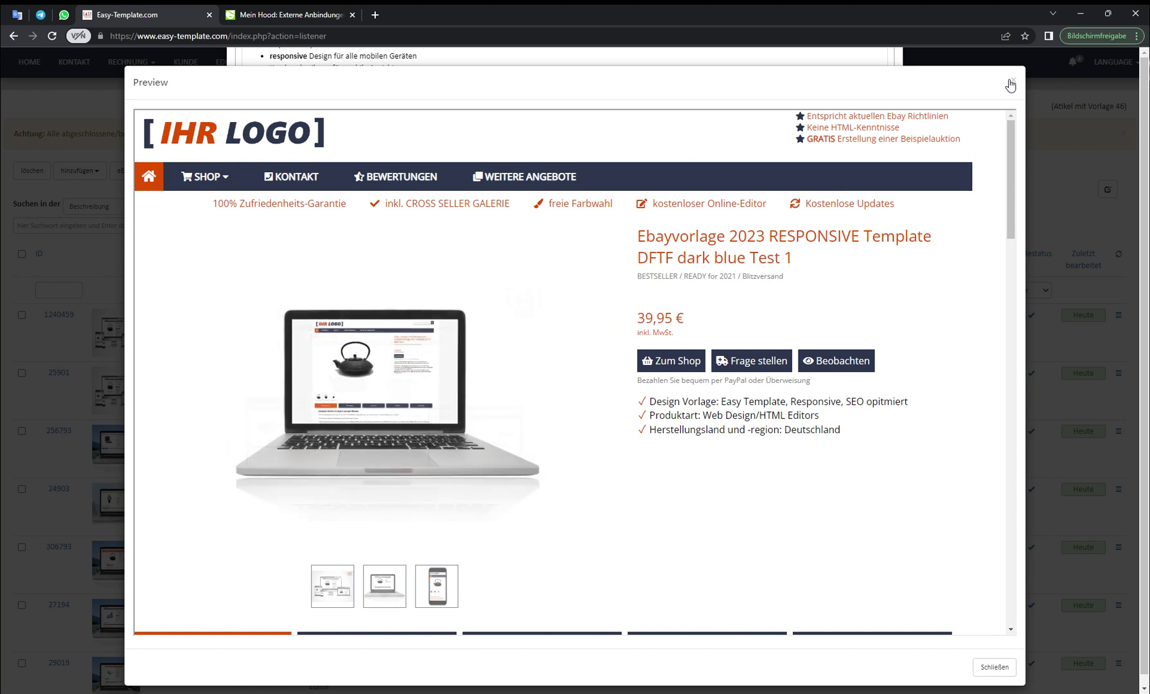
left_click(1009, 86)
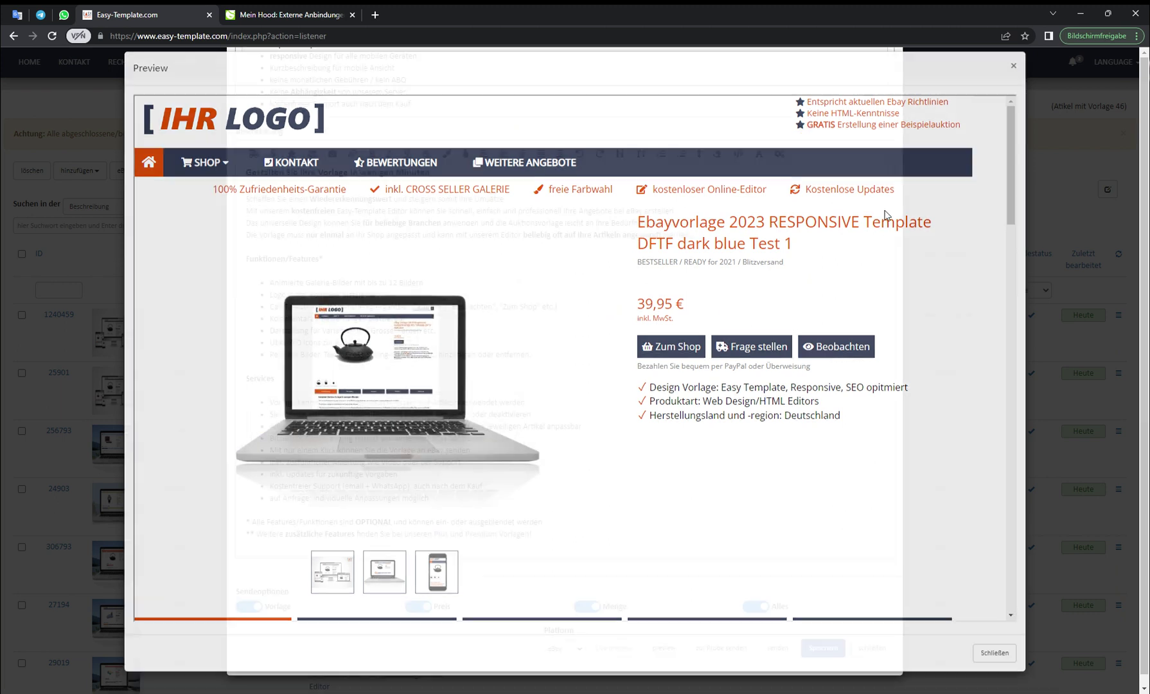
Set the article's platform back to Hood.de and try a test send
left_click(576, 648)
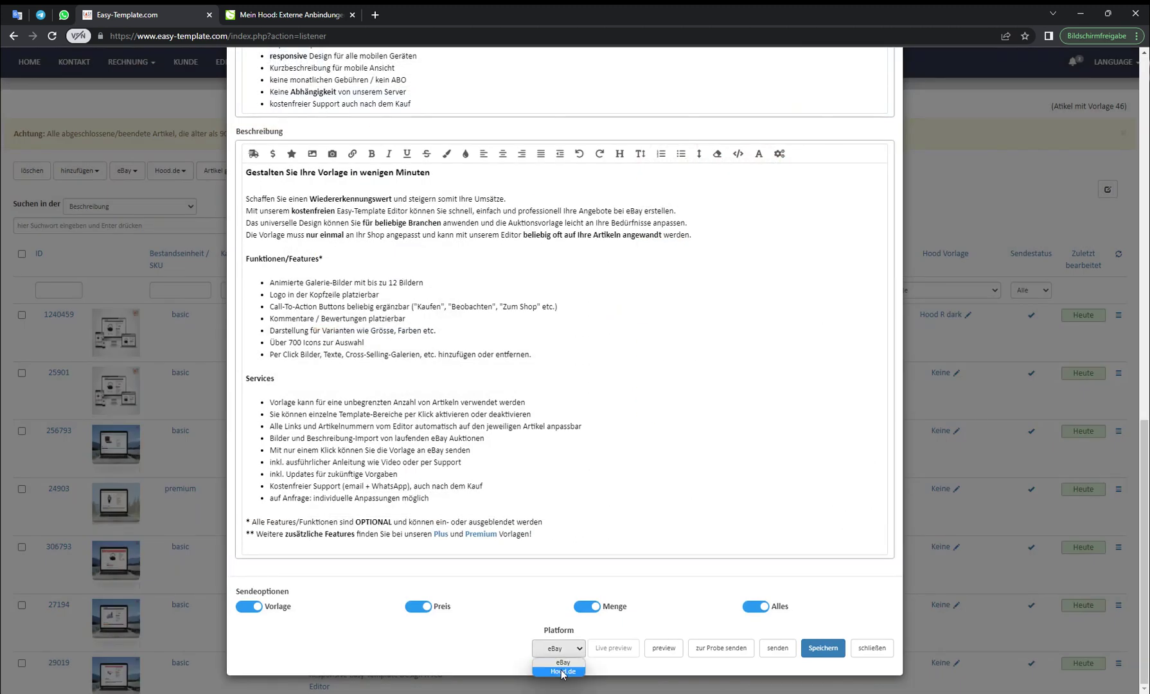
left_click(562, 670)
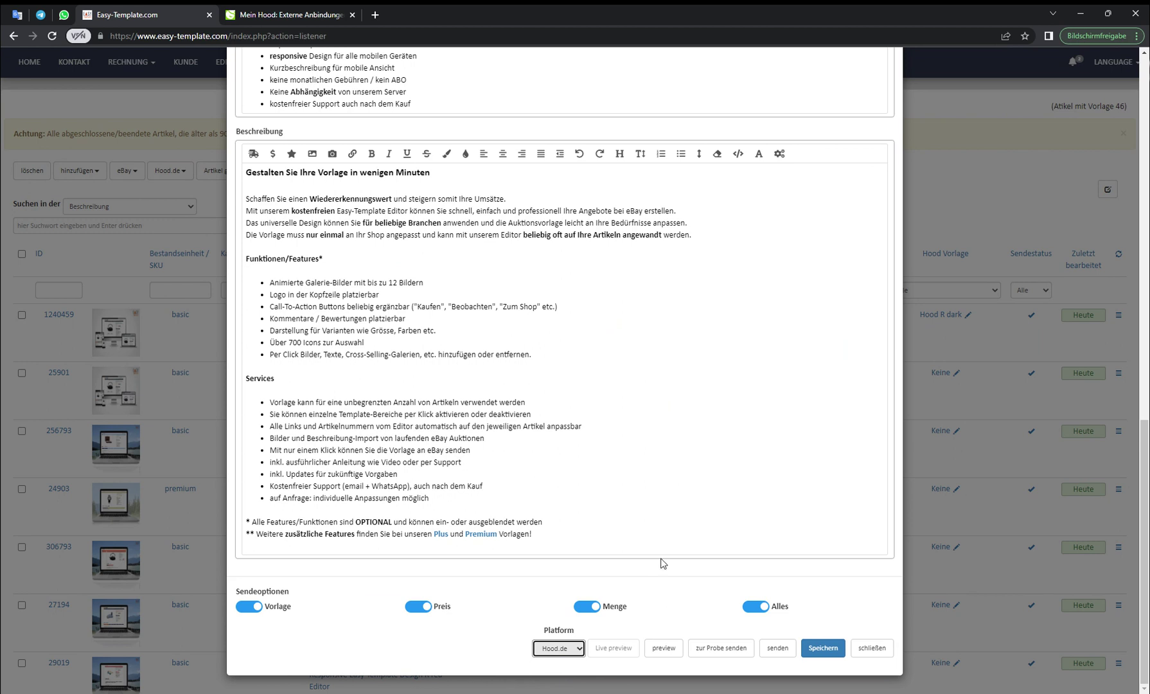
left_click(719, 648)
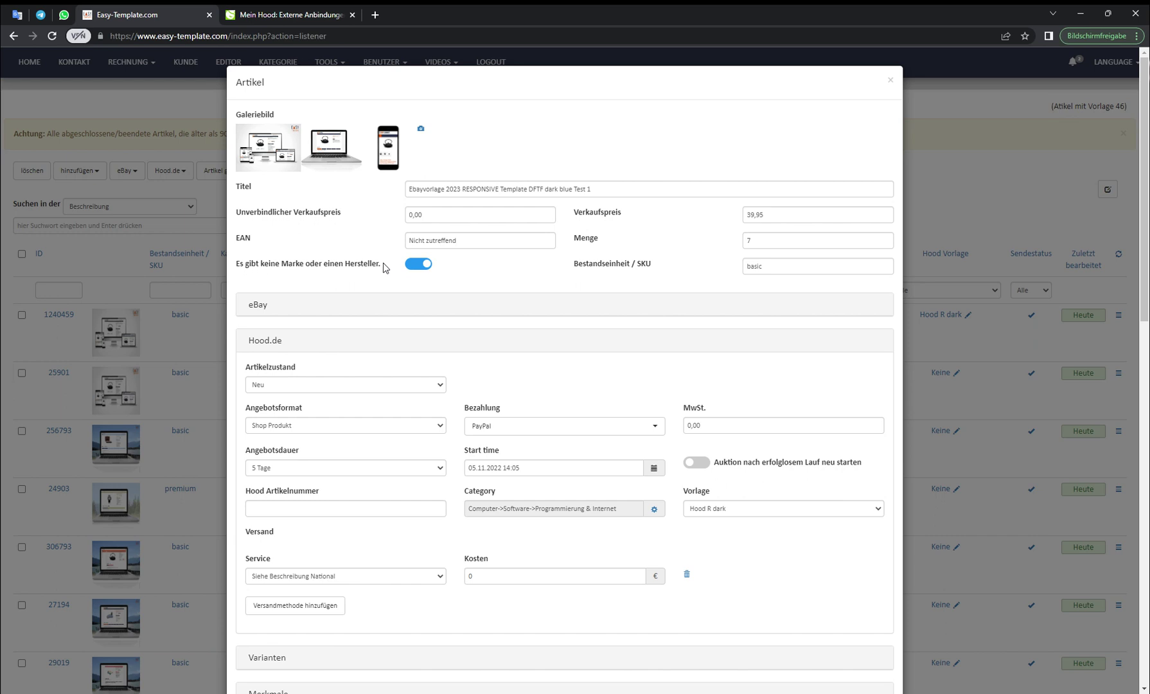
Turn off the option Es gibt keine Marke oder einen Hersteller and save the article
left_click(414, 270)
left_click(416, 271)
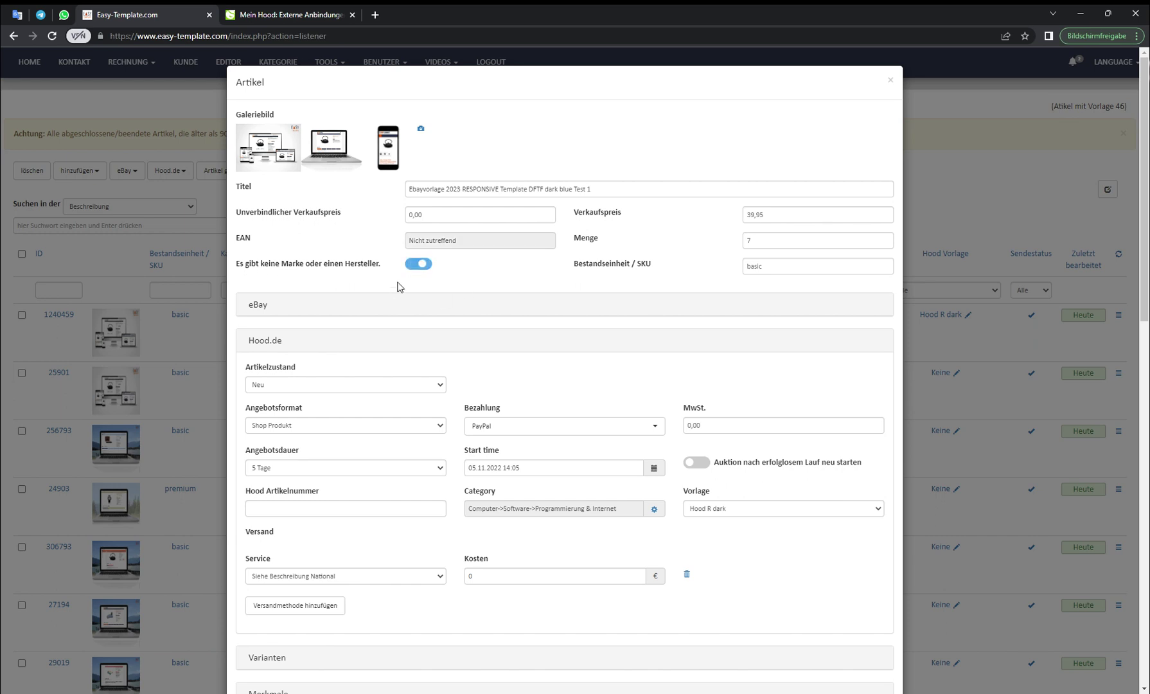
left_click(418, 268)
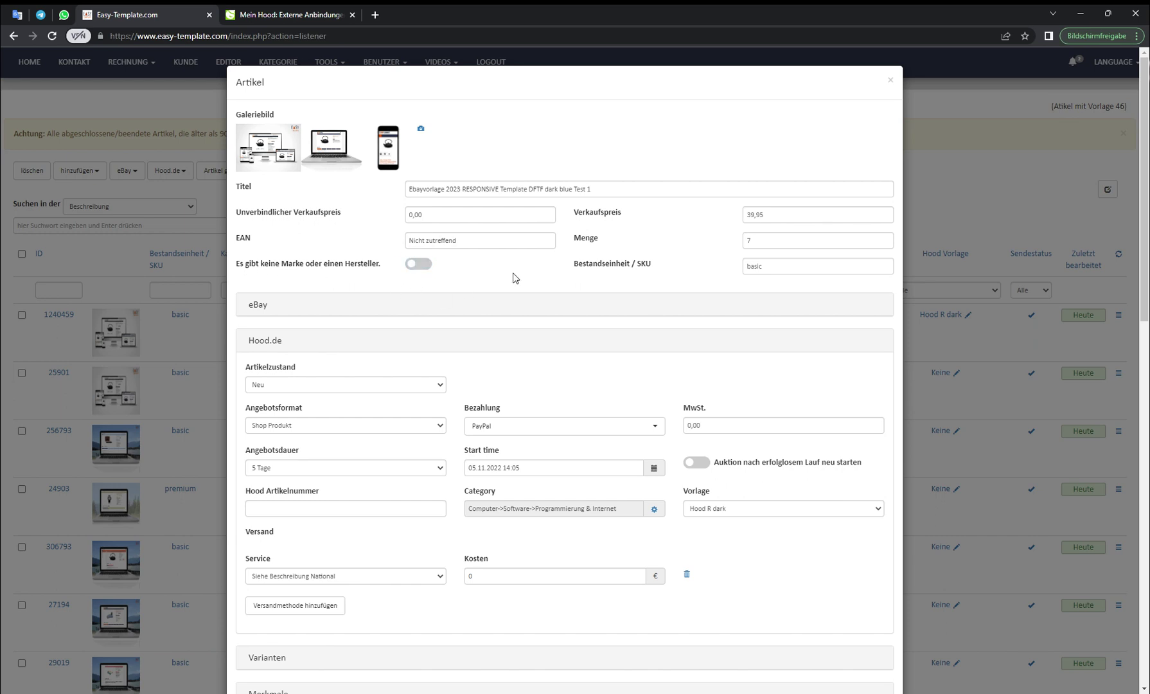
scroll(512, 278, "down", 15)
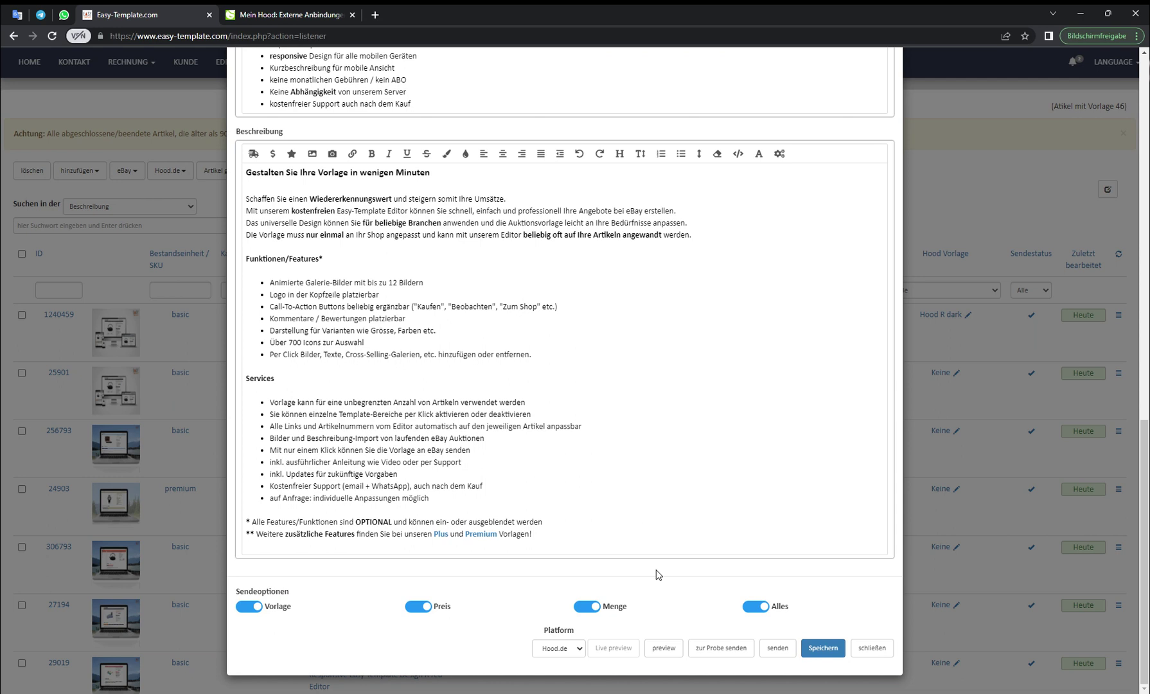
left_click(822, 647)
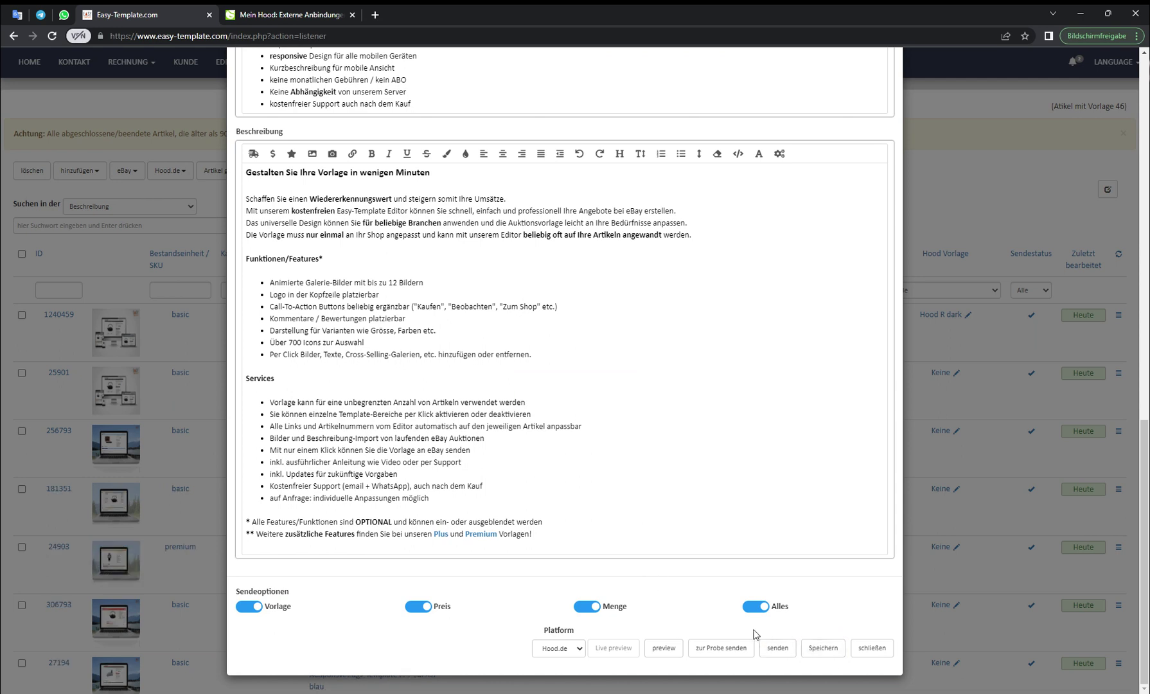
Run a test send of the article to Hood.de without the no-brand option and dismiss the notice
left_click(707, 650)
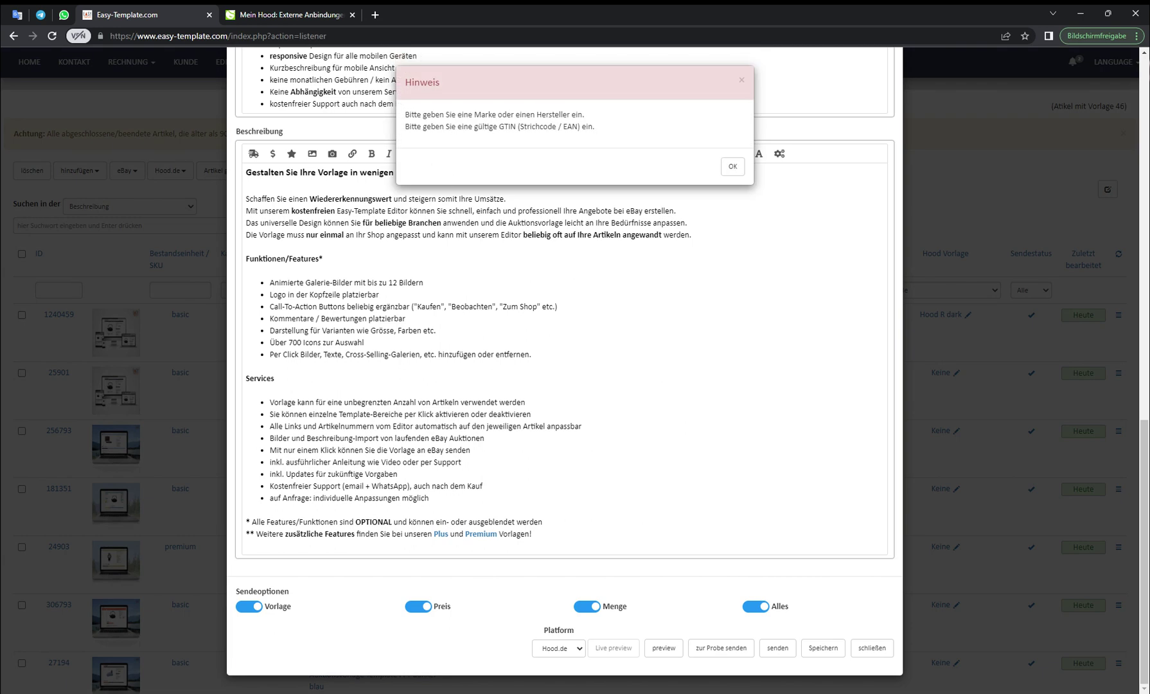
left_click_drag(501, 126, 526, 126)
left_click(587, 124)
left_click(732, 167)
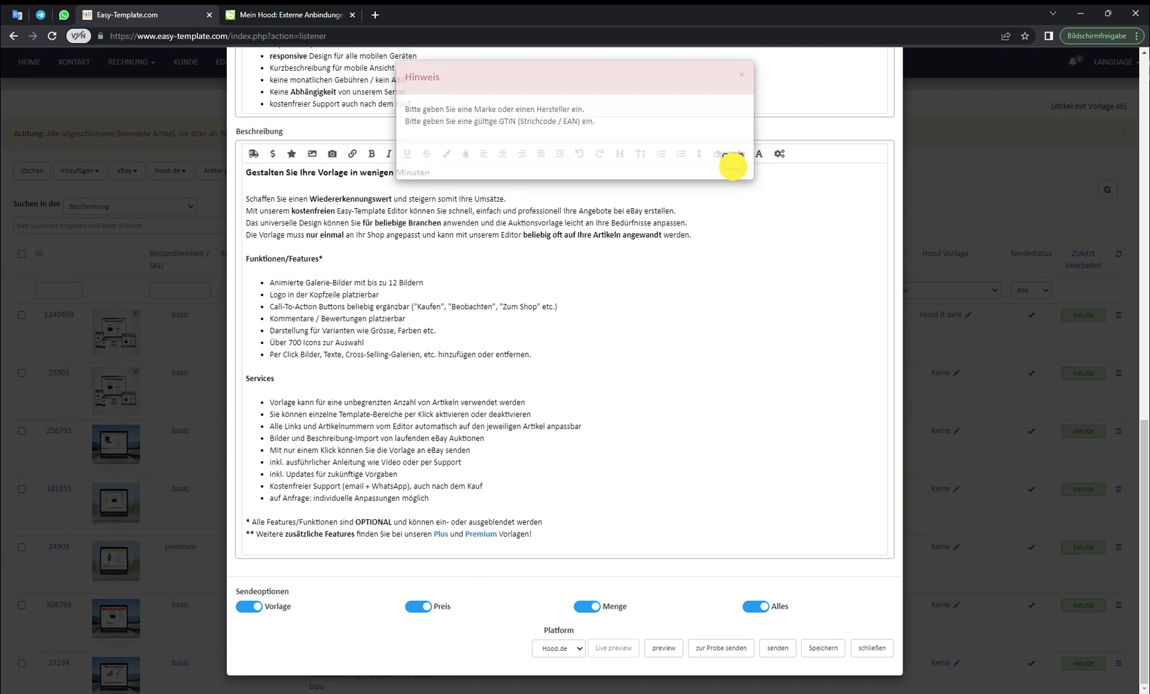
Turn on the option Es gibt keine Marke oder einen Hersteller and save the article
scroll(607, 399, "up", 7)
scroll(608, 399, "up", 5)
scroll(607, 403, "down", 1)
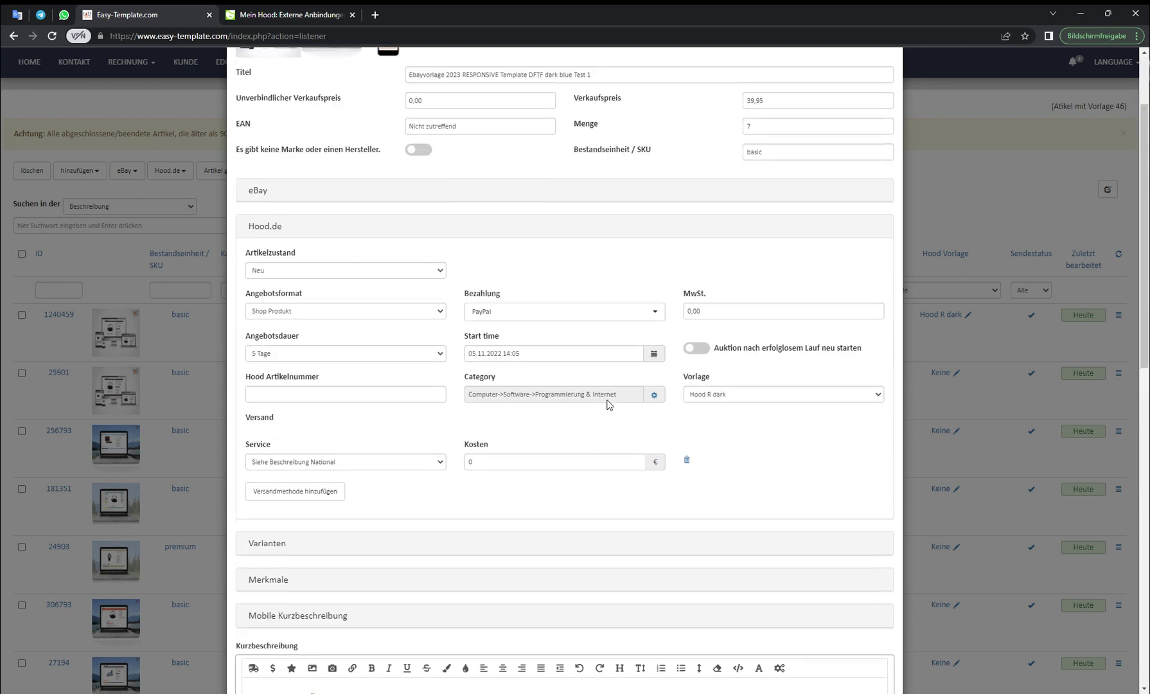
scroll(607, 404, "up", 1)
left_click(407, 207)
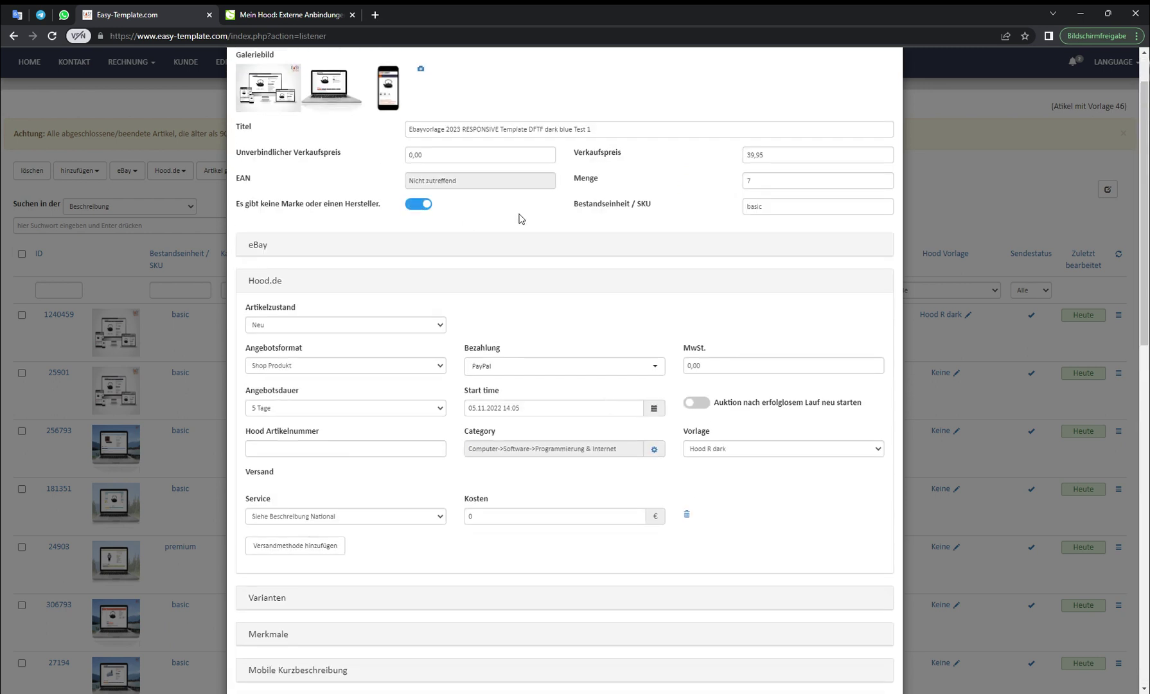
scroll(520, 218, "down", 12)
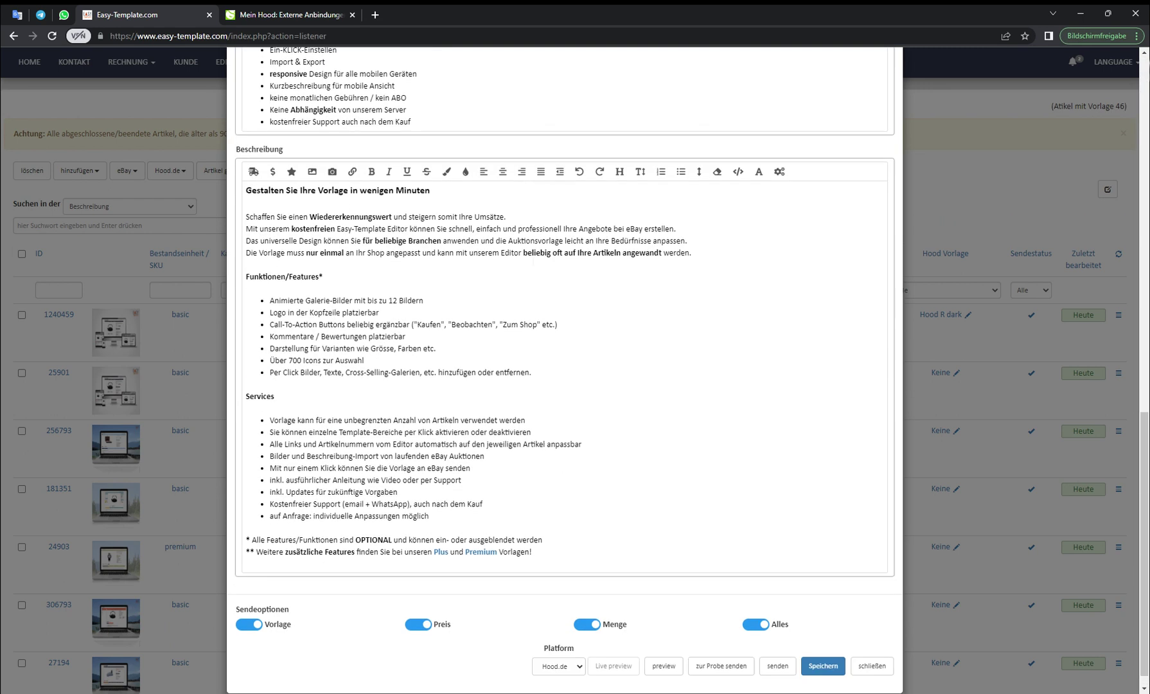
left_click(823, 648)
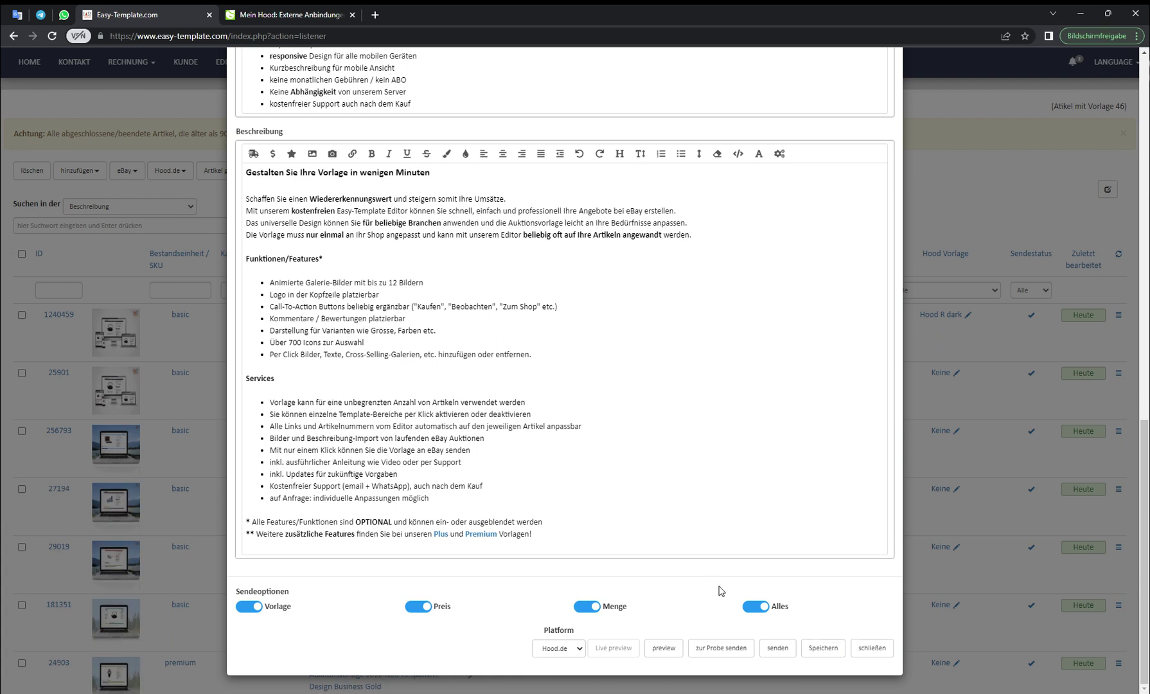
Run another test send of the article to Hood.de and check the Hood Artikelnummer field in its Hood.de settings
left_click(704, 652)
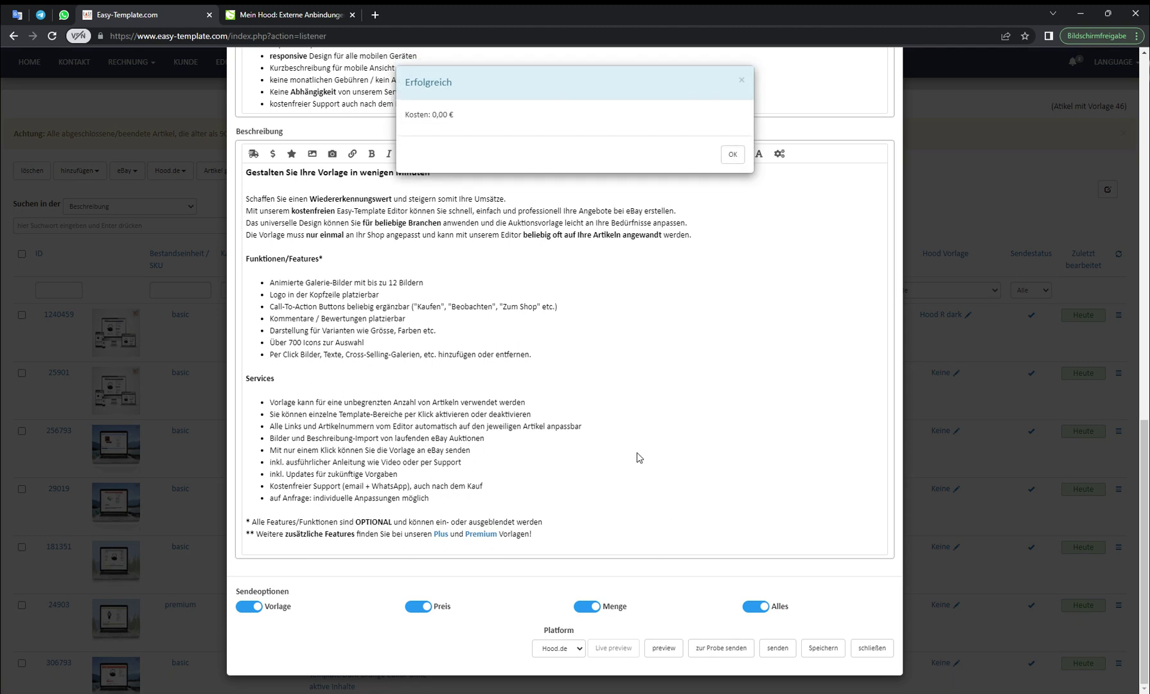
left_click(732, 154)
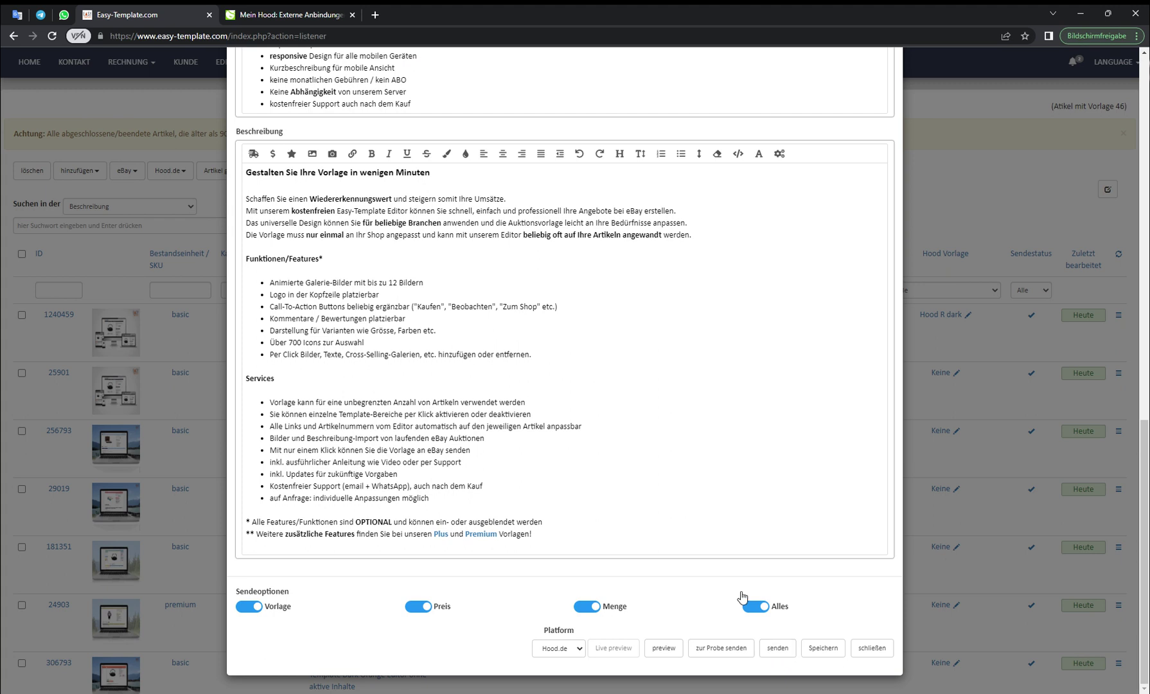
scroll(743, 597, "up", 3)
scroll(654, 538, "up", 10)
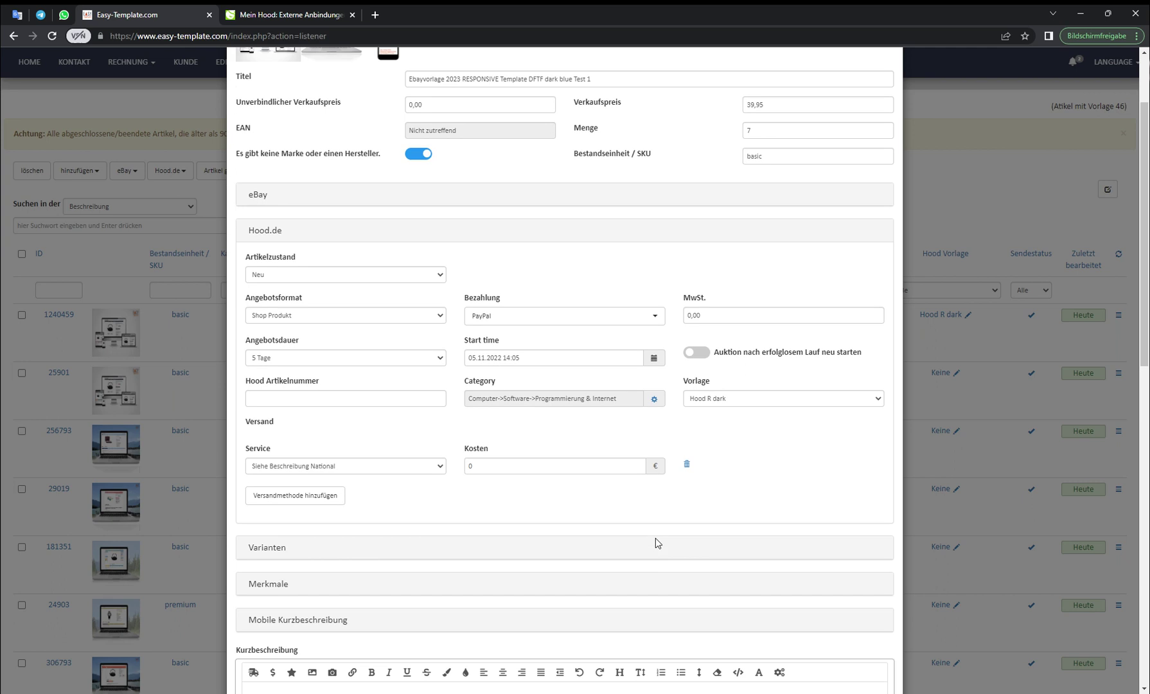
left_click(301, 457)
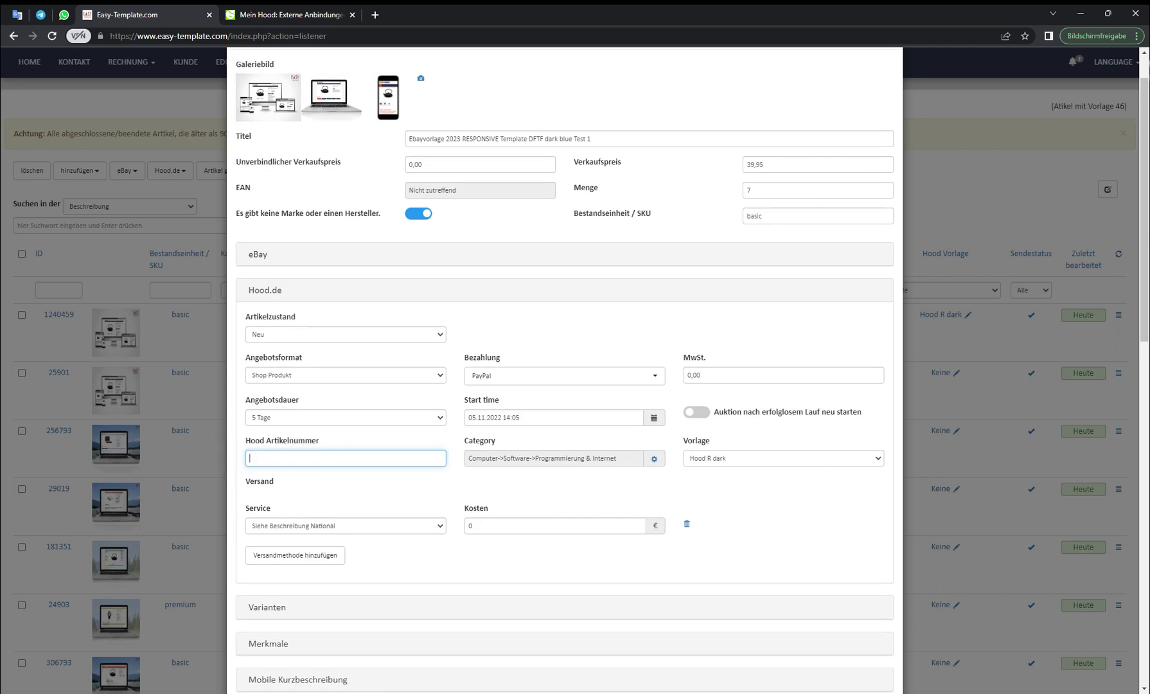
left_click(372, 455)
Send the article to Hood.de and check the Hood Artikelnummer assigned to it
scroll(714, 488, "down", 12)
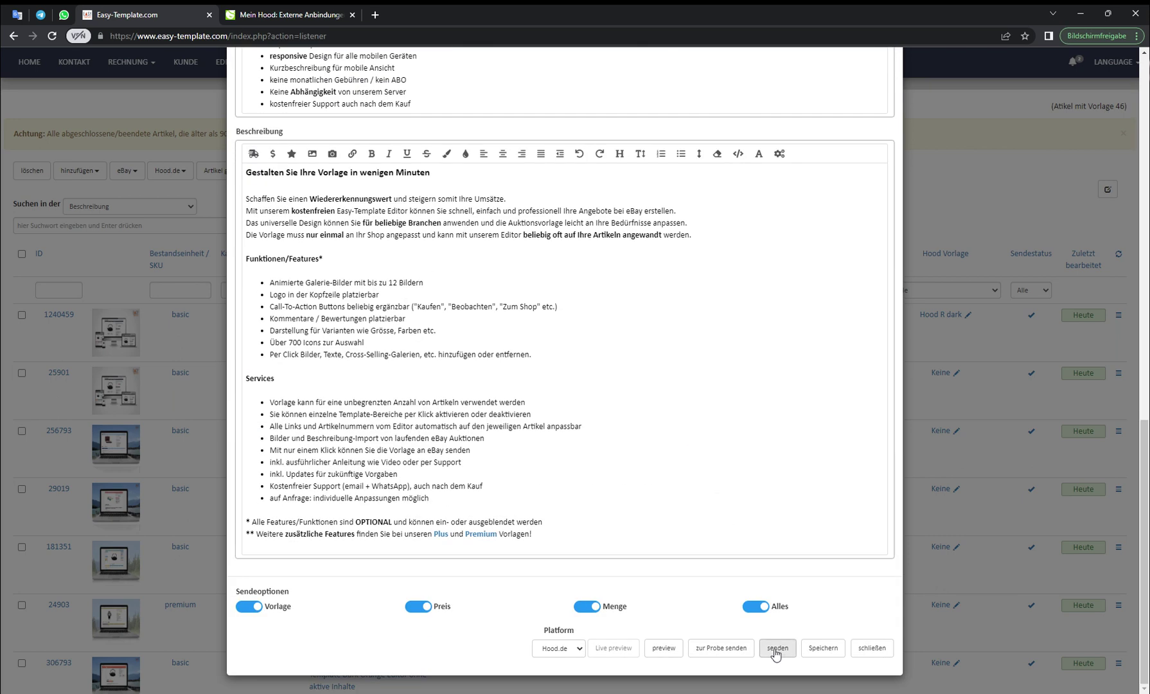
left_click(775, 650)
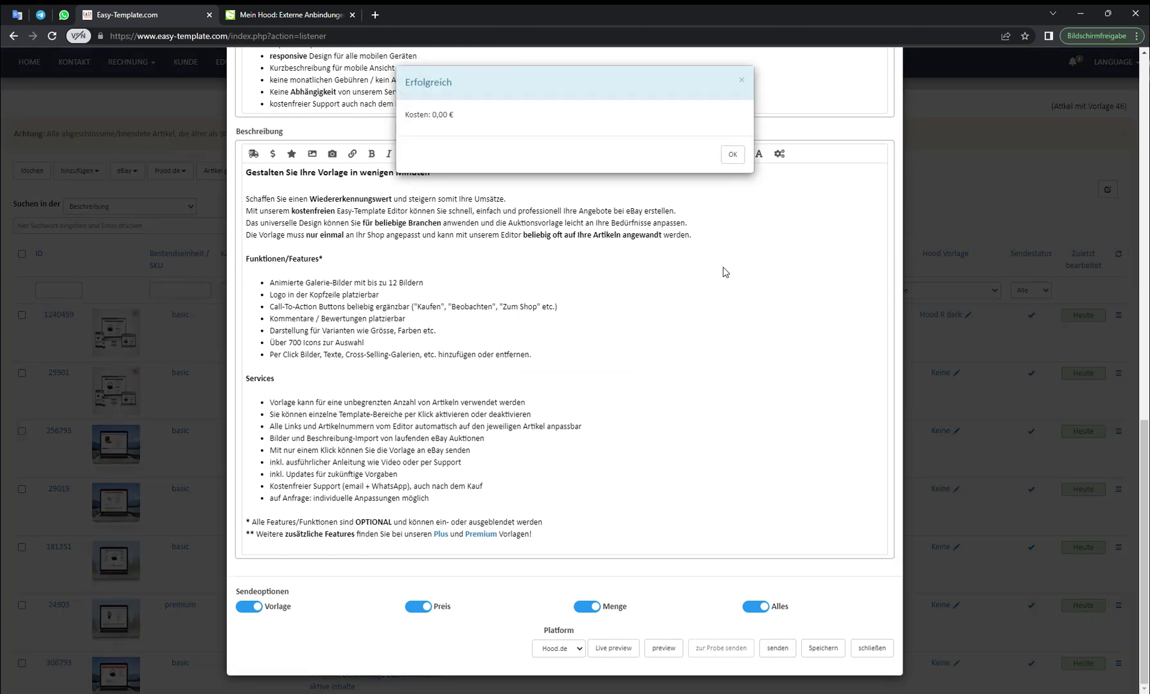
left_click(732, 153)
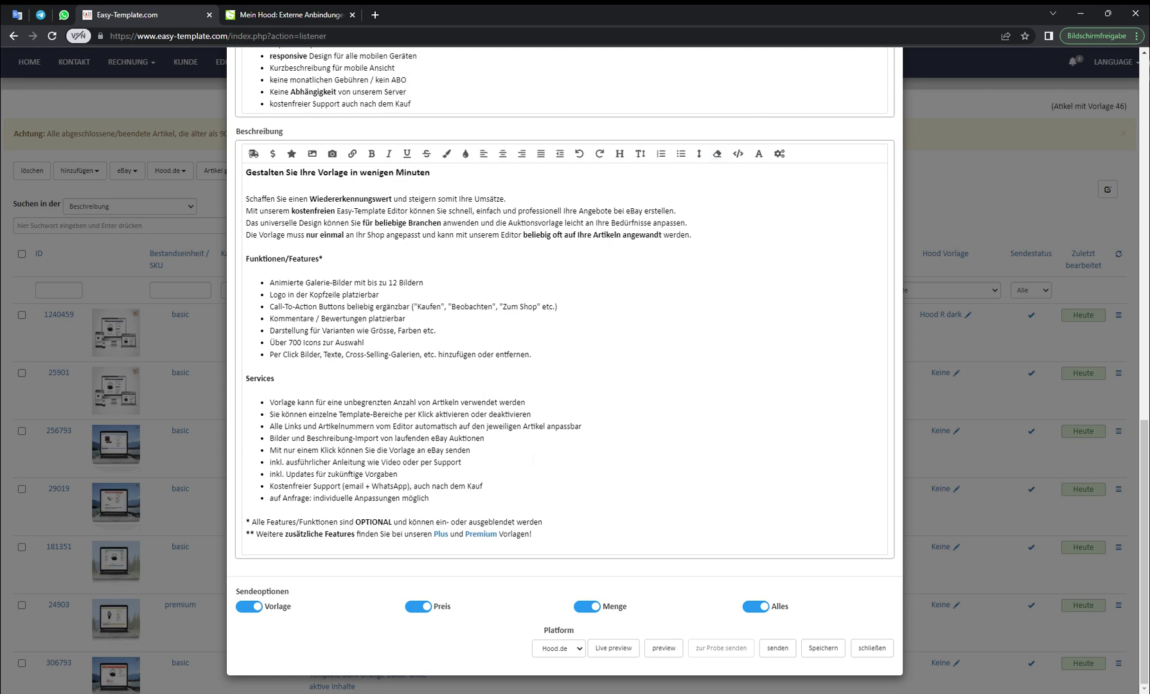
scroll(319, 382, "up", 15)
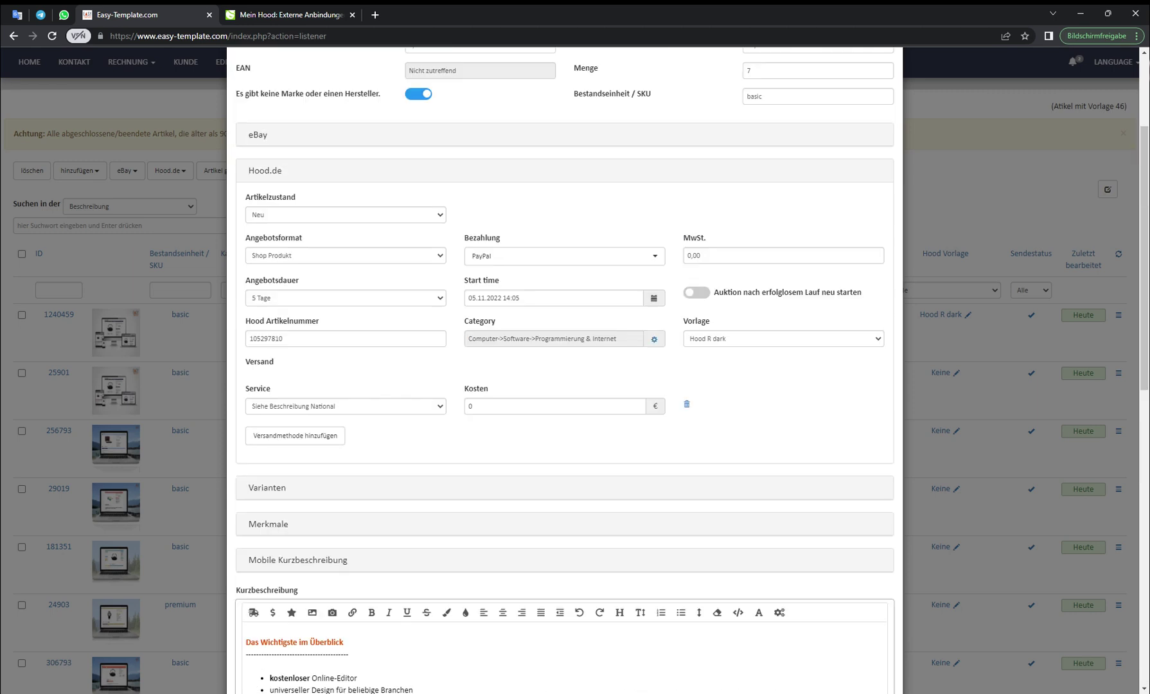
double_click(278, 338)
Open the article's live preview and review the published listing on Hood.de, including its template description
scroll(472, 380, "down", 10)
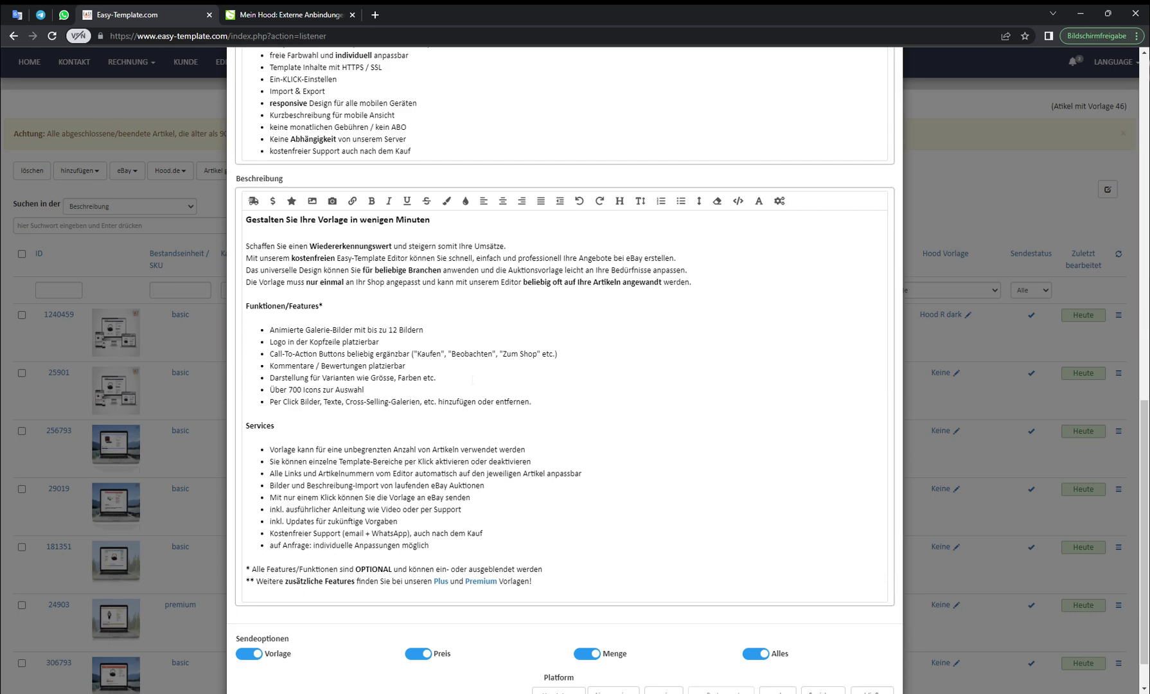
scroll(473, 379, "down", 1)
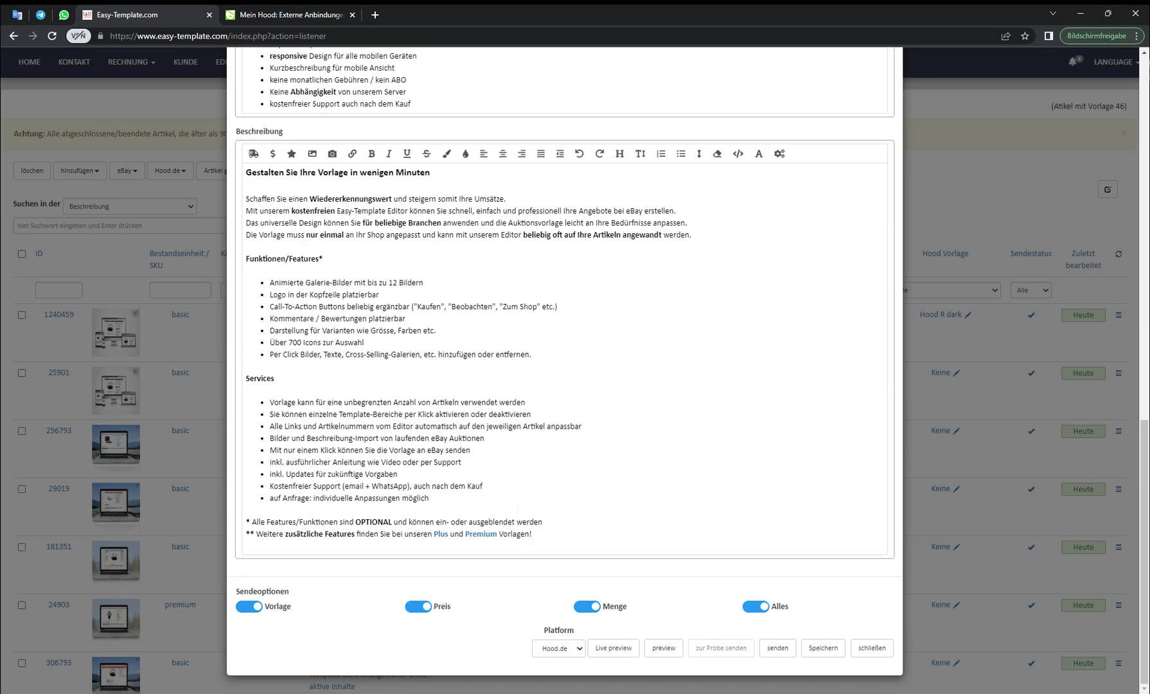
left_click(614, 648)
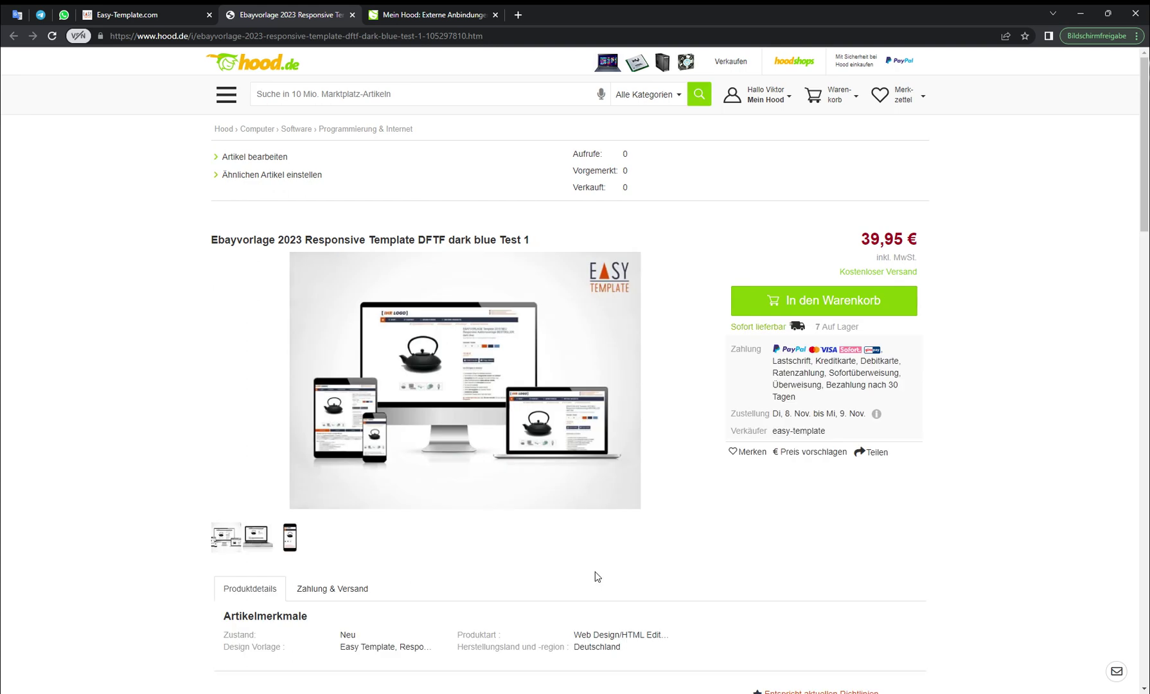
scroll(596, 578, "down", 5)
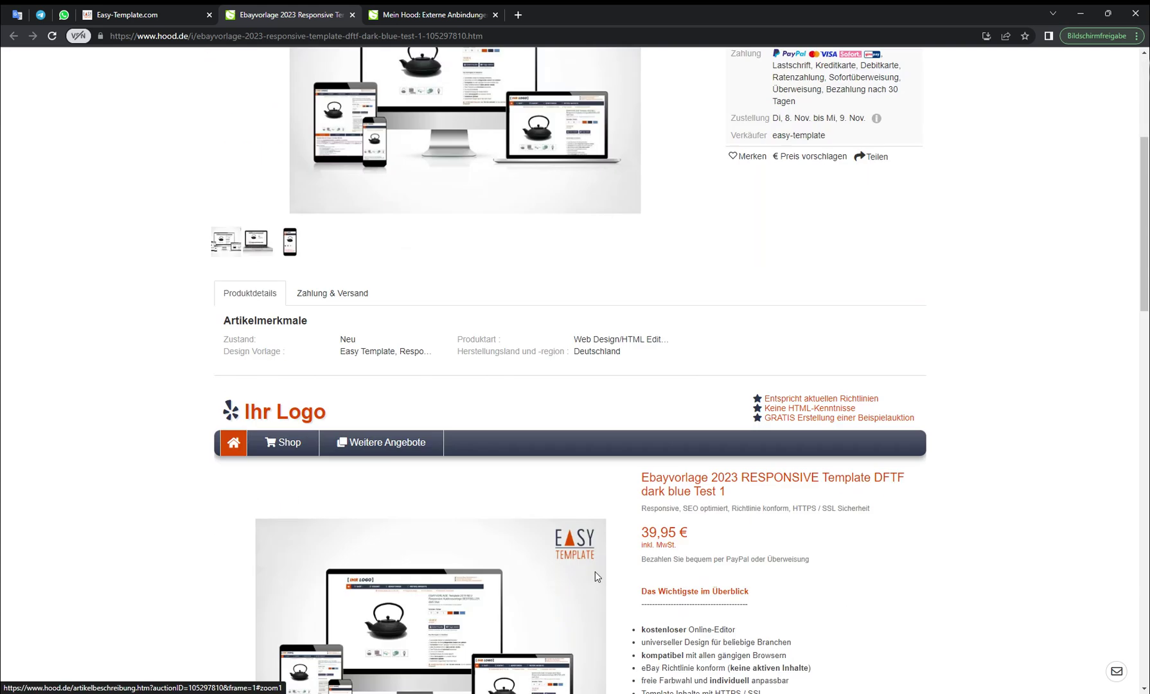
scroll(596, 576, "down", 8)
scroll(596, 576, "up", 5)
scroll(595, 576, "up", 8)
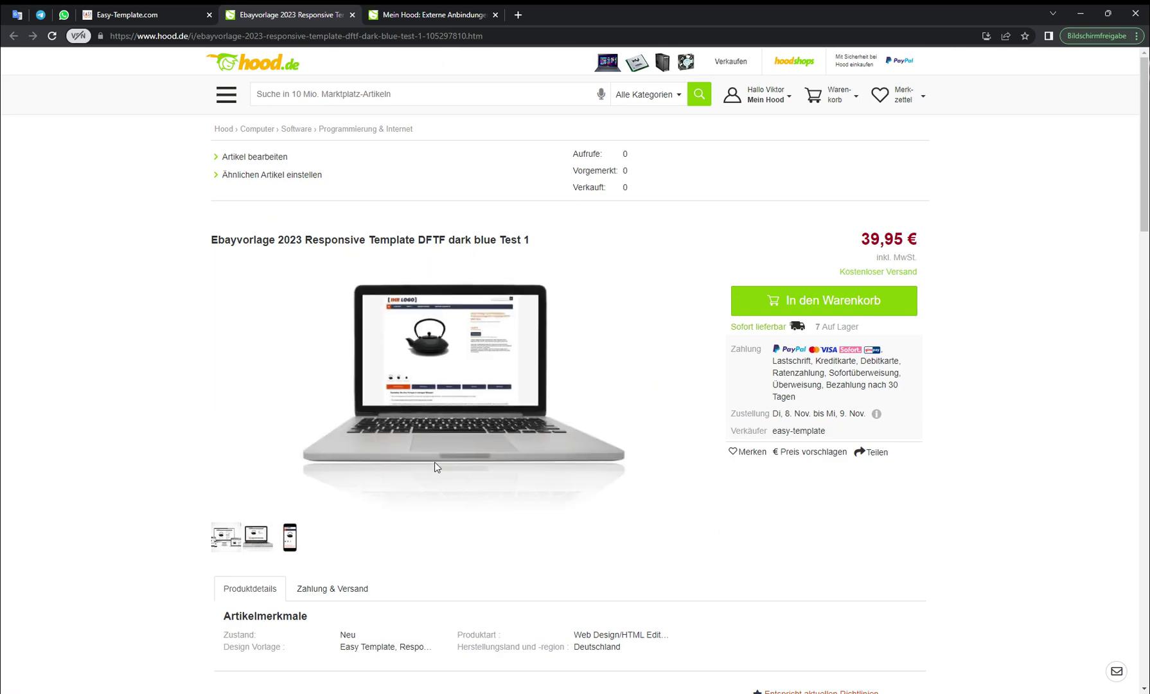
Look through the published Hood.de listing's item details, template gallery, overview list and description
scroll(373, 527, "down", 7)
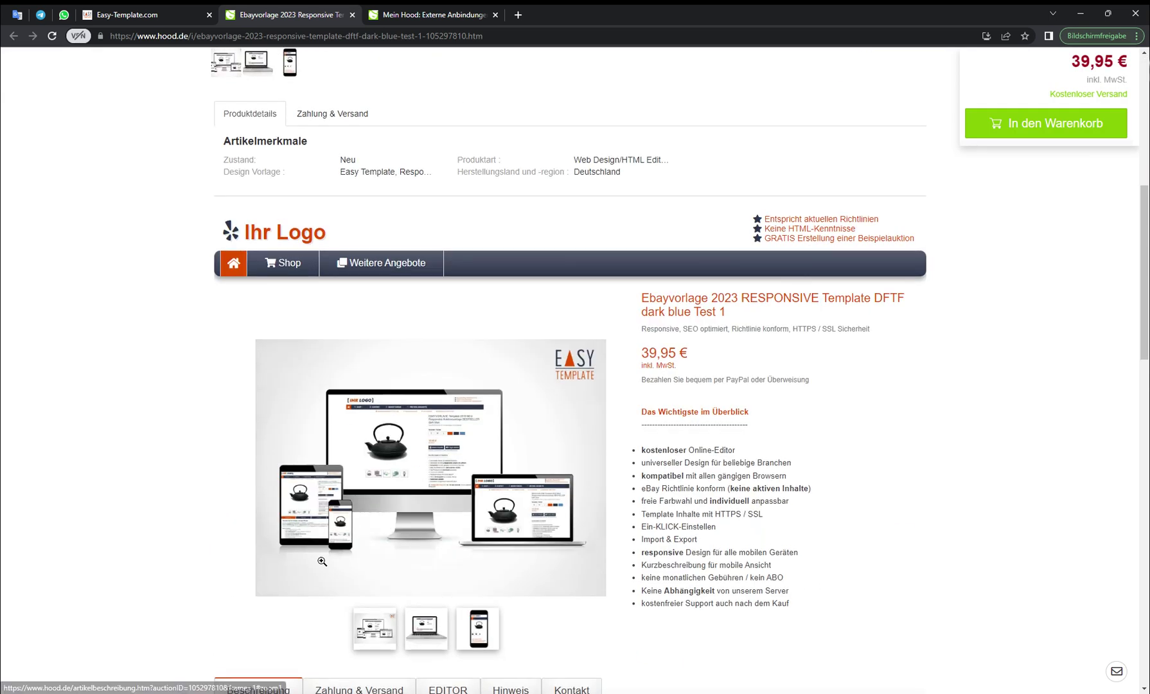
scroll(223, 331, "up", 6)
scroll(298, 458, "down", 7)
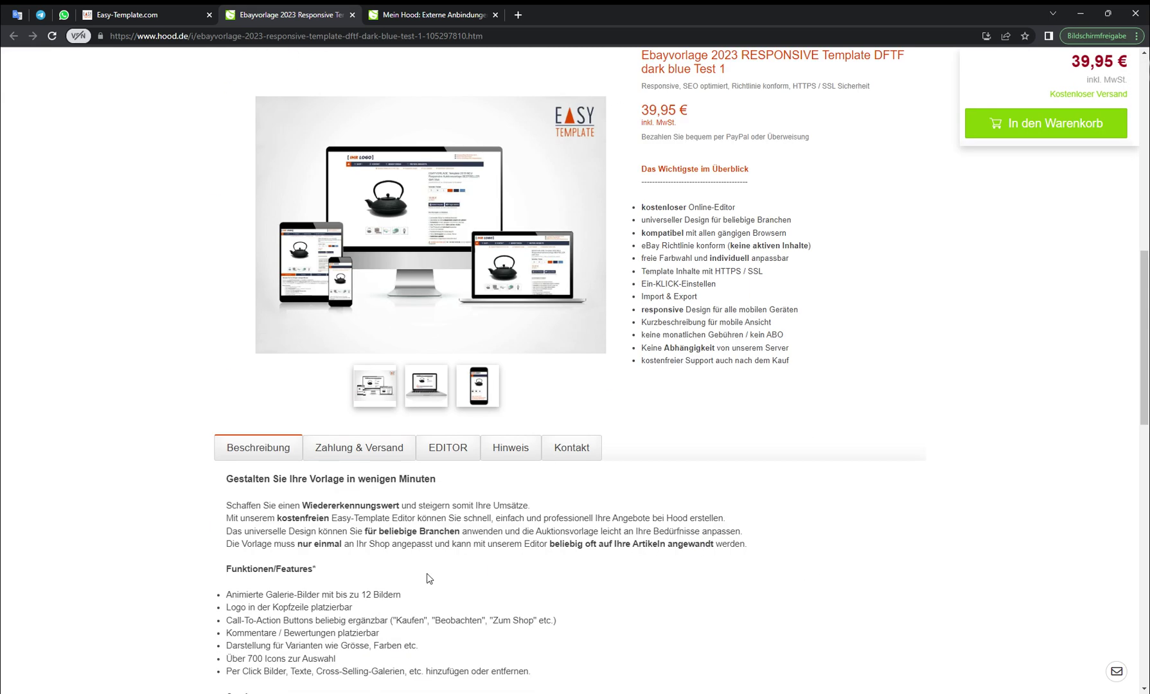
Return to Easy-Template, close the article, and look over the video help topics offered in the Listener
left_click(169, 15)
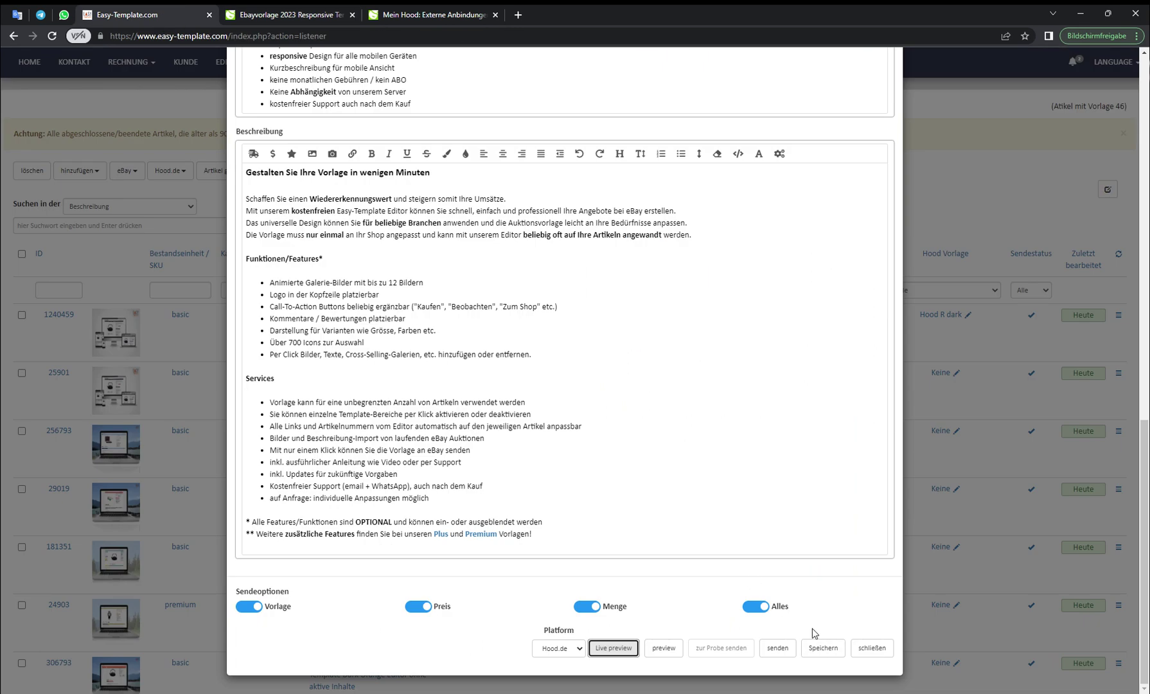
left_click(869, 649)
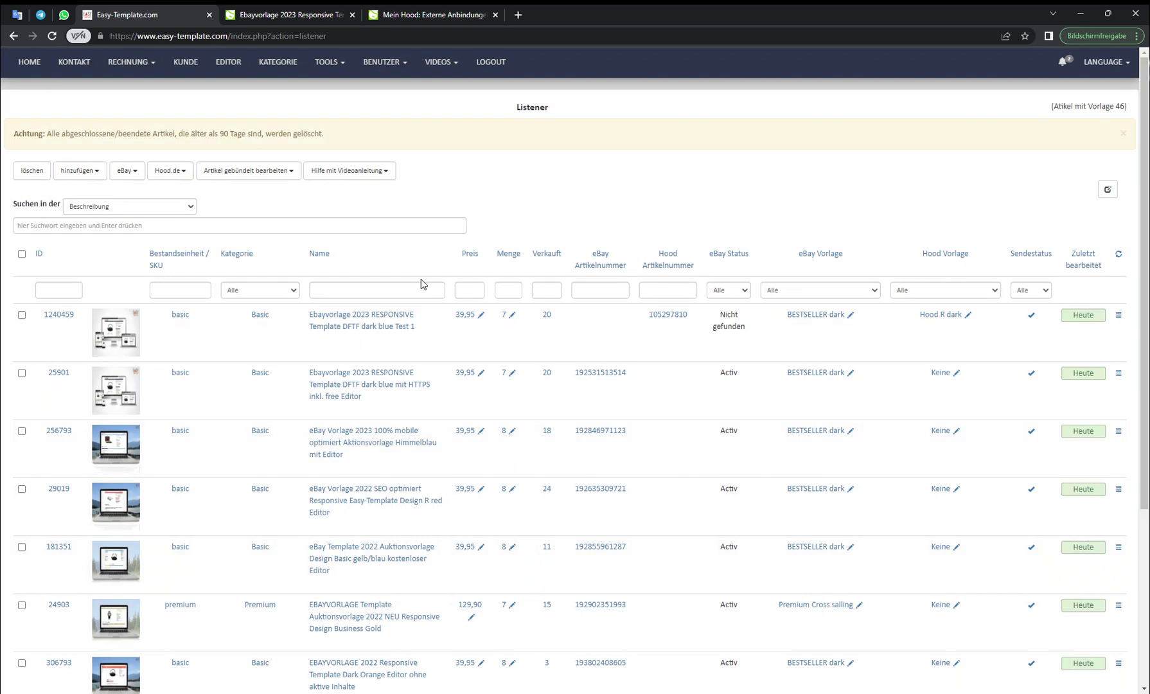
left_click(344, 174)
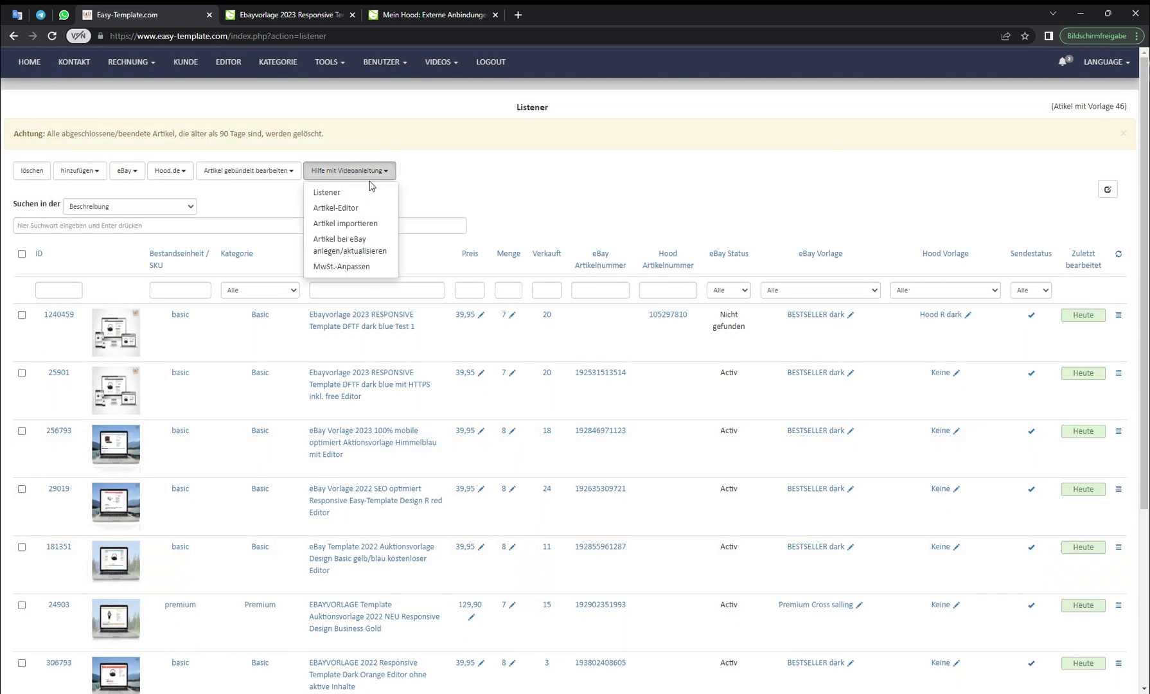
left_click(434, 185)
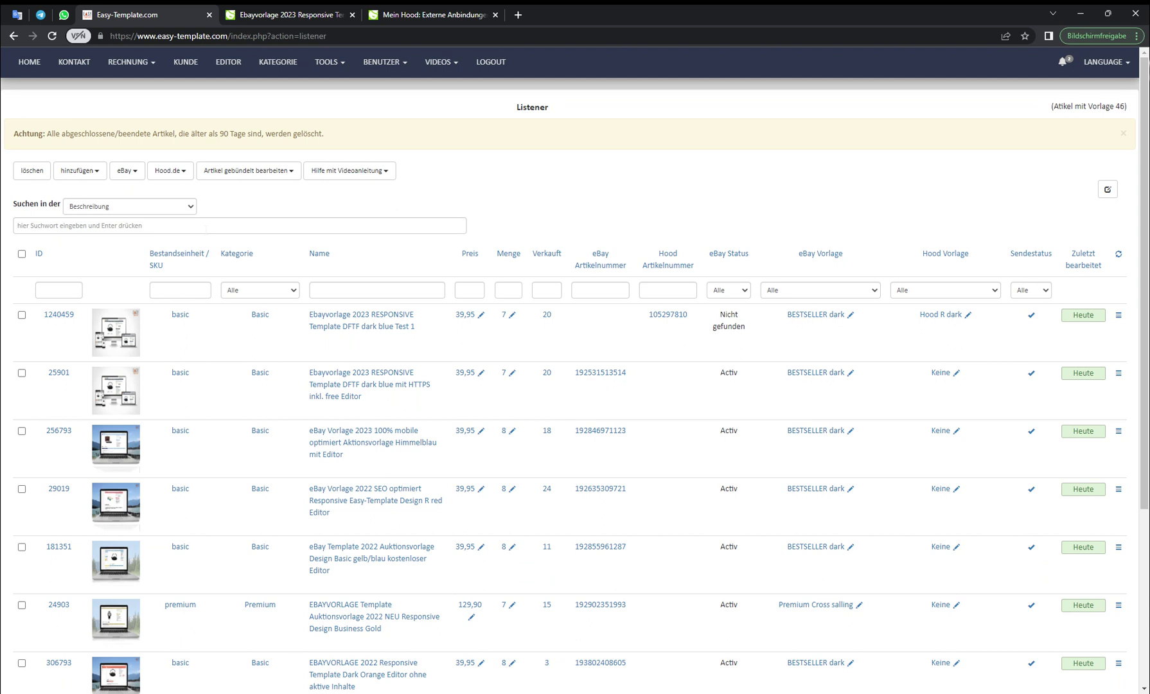
Select articles 25901 and 256793 in the Listener and start copying article settings to them in bulk
left_click(22, 373)
left_click(22, 431)
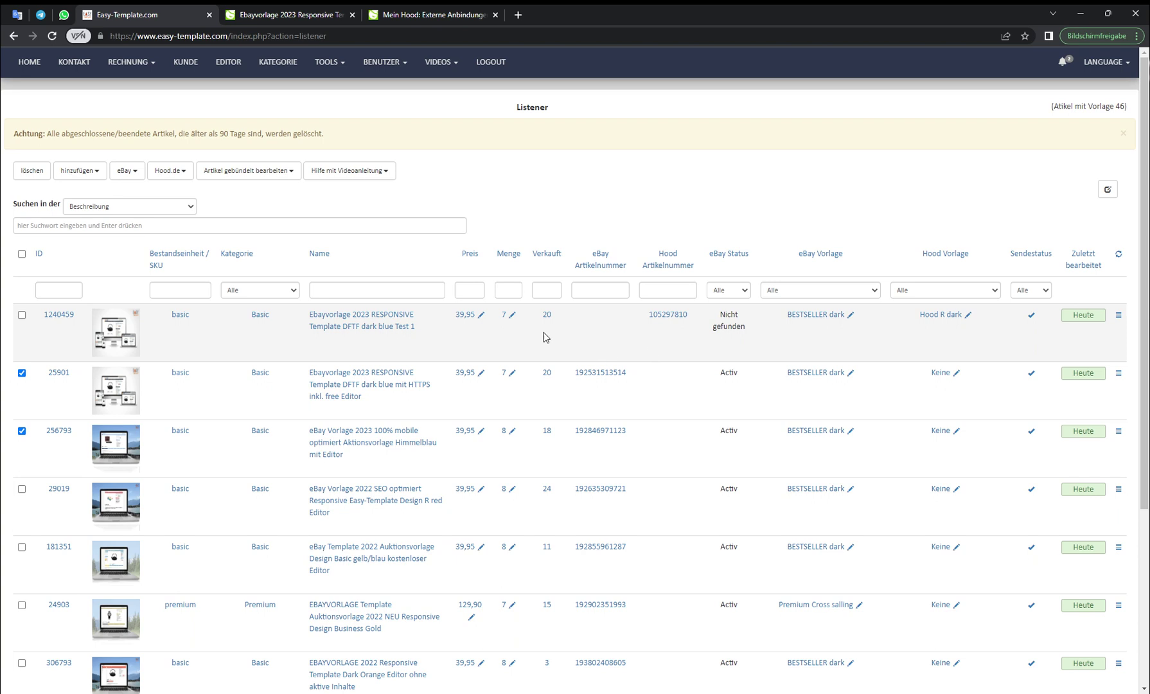
left_click(232, 173)
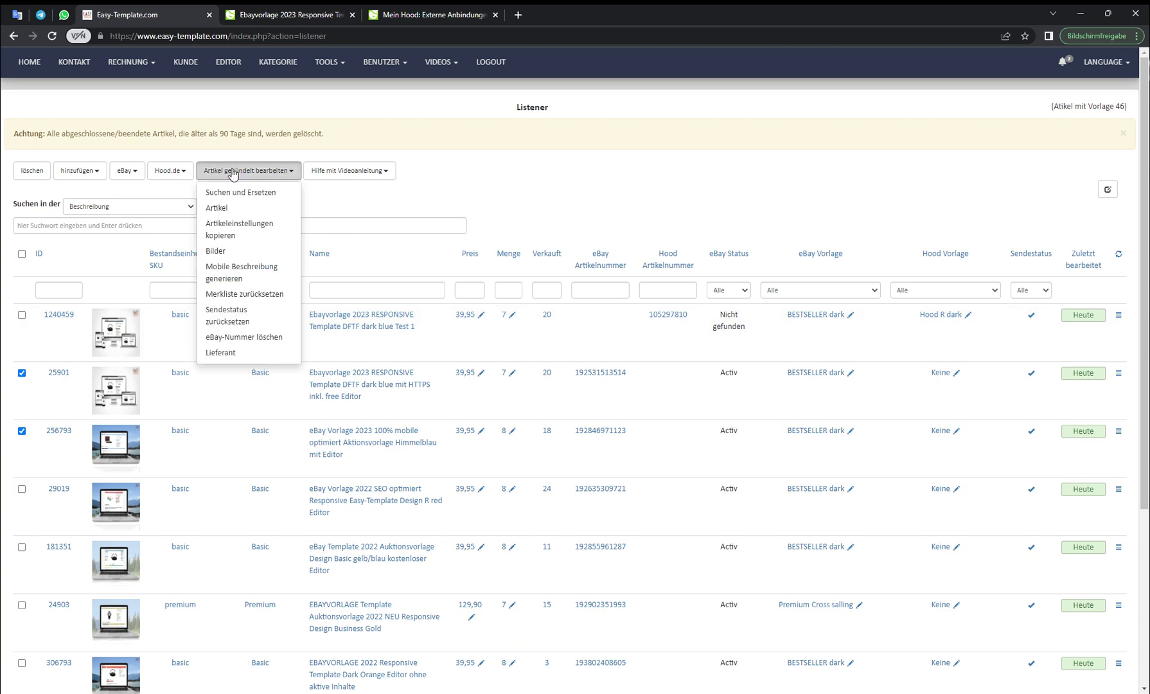
left_click(235, 231)
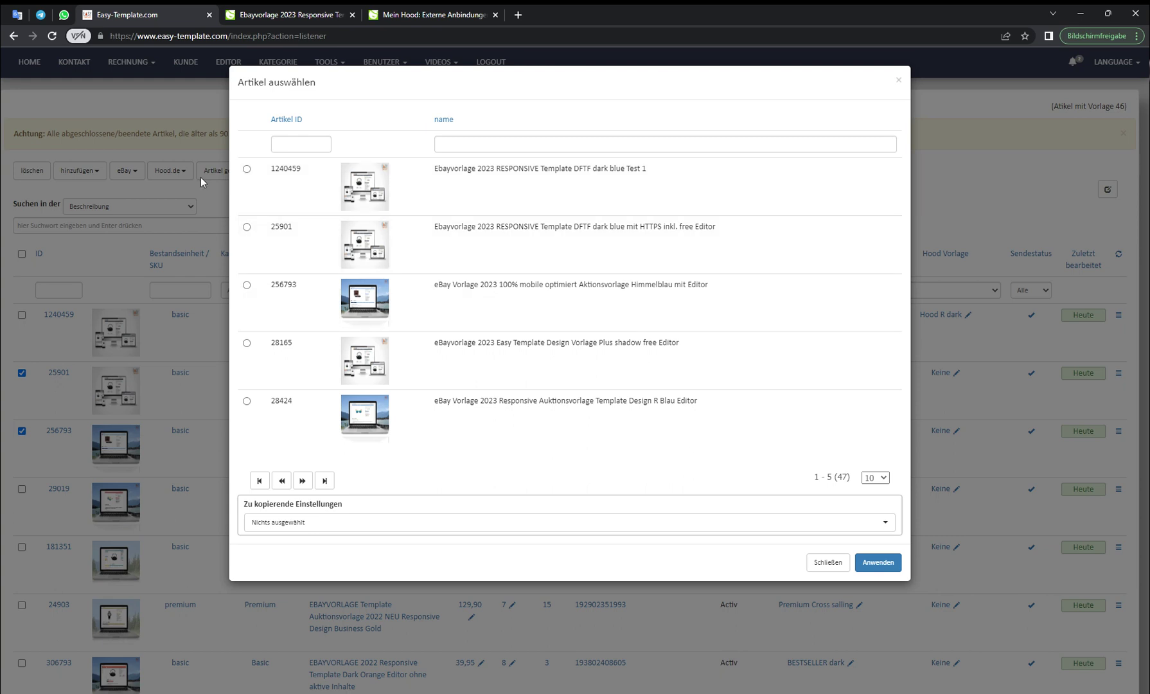
Choose article 1240459 as the source and apply its Hood.de-Einstellungen to the selected articles
left_click(246, 169)
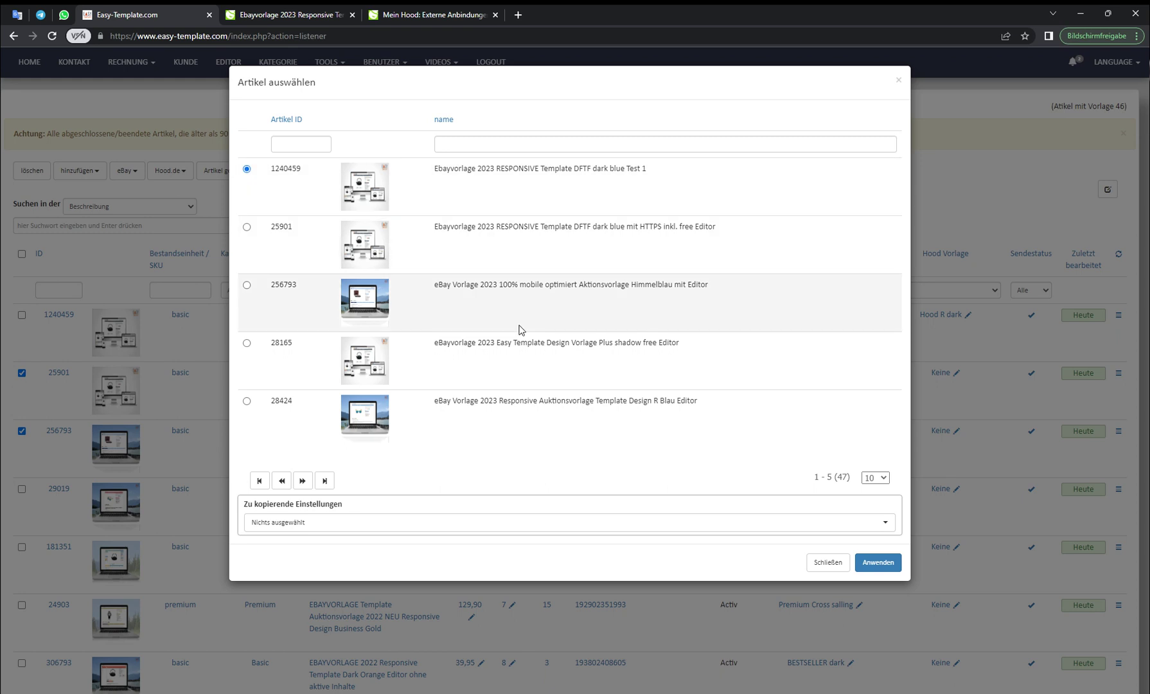
left_click(364, 522)
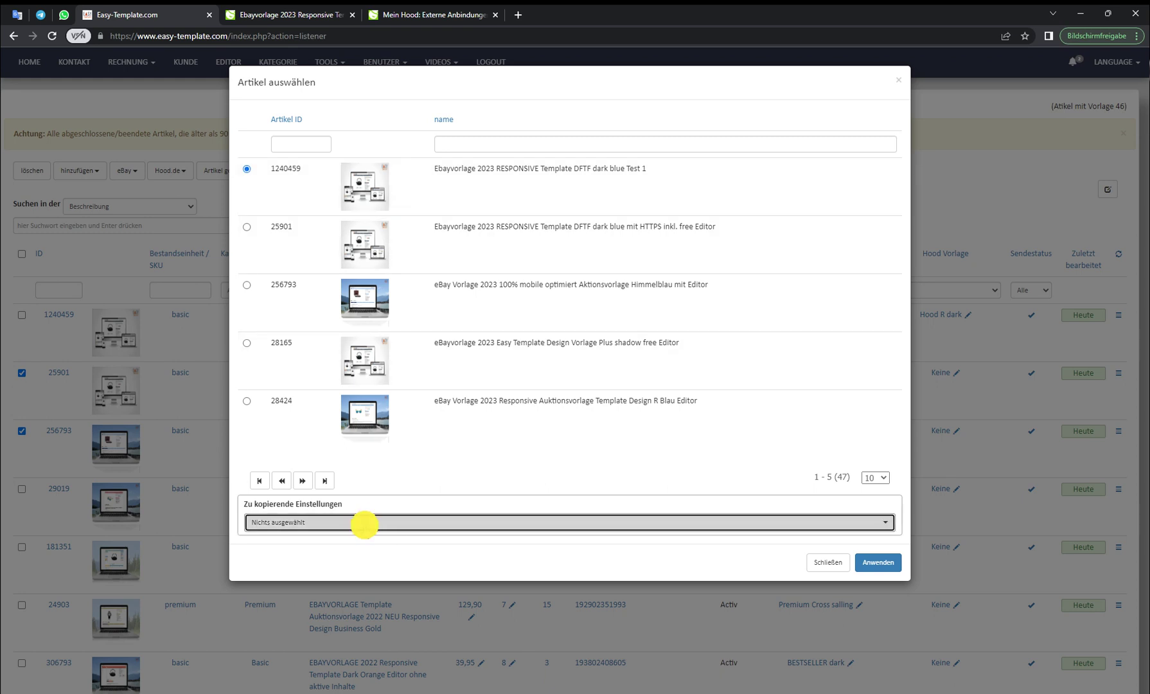
left_click(311, 378)
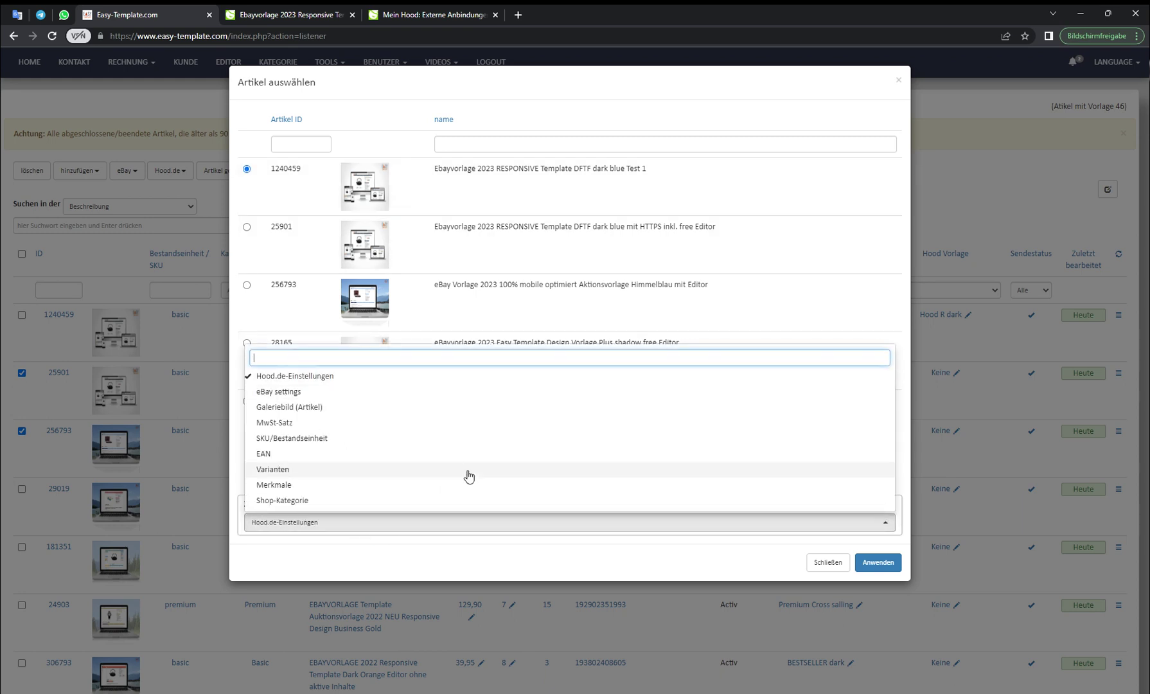
left_click(465, 555)
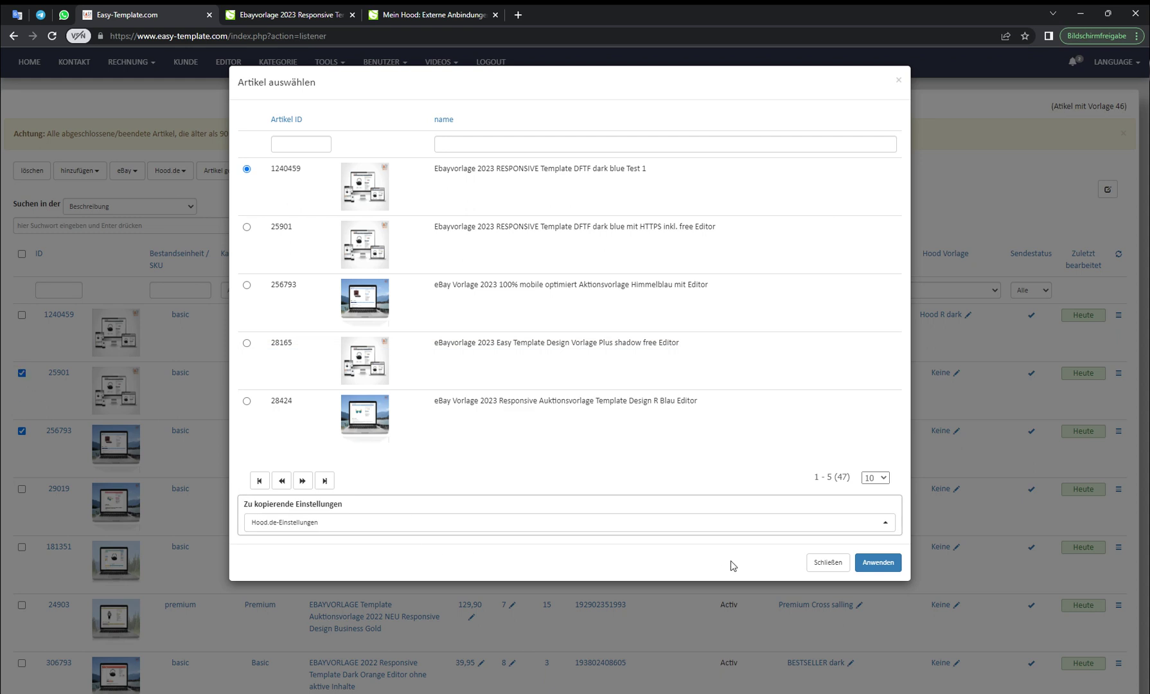
left_click(874, 562)
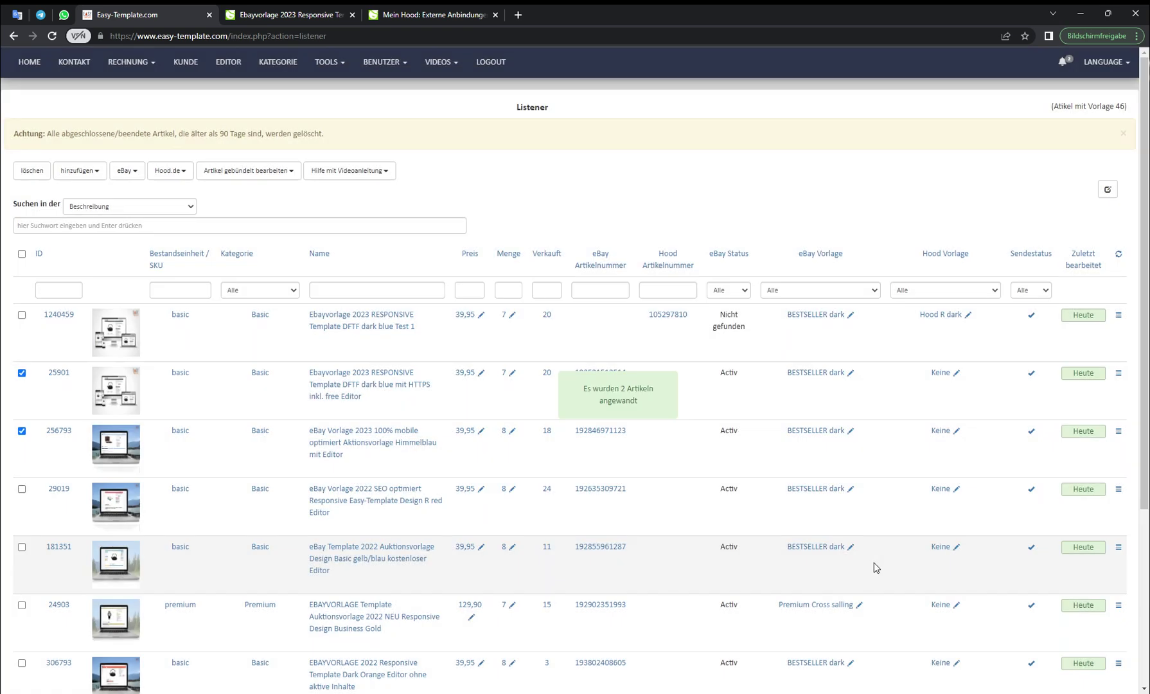
Open article 25901, check the Hood.de settings copied into it, and close the article
left_click(408, 384)
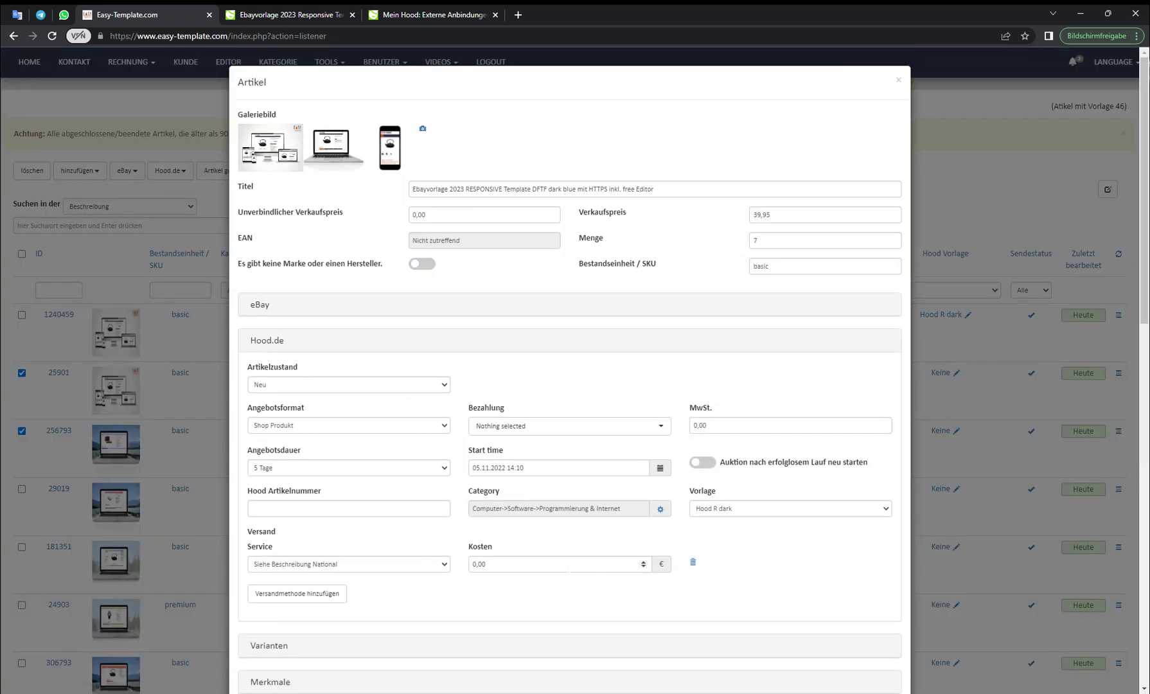
scroll(576, 553, "down", 5)
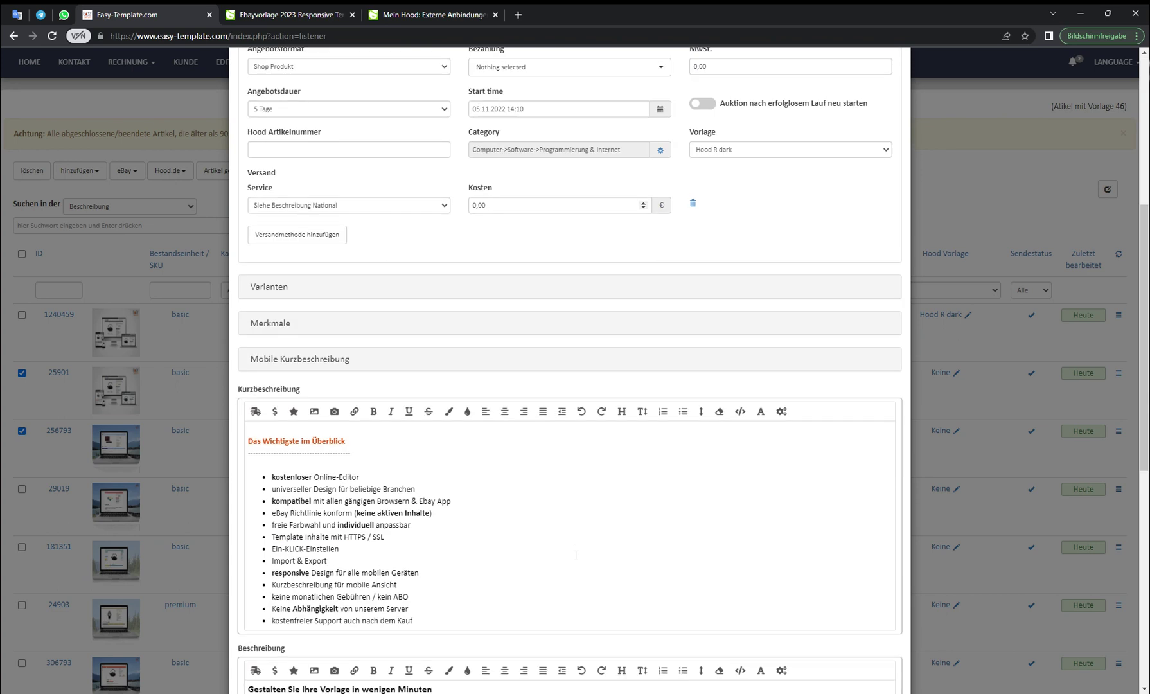
scroll(576, 555, "up", 1)
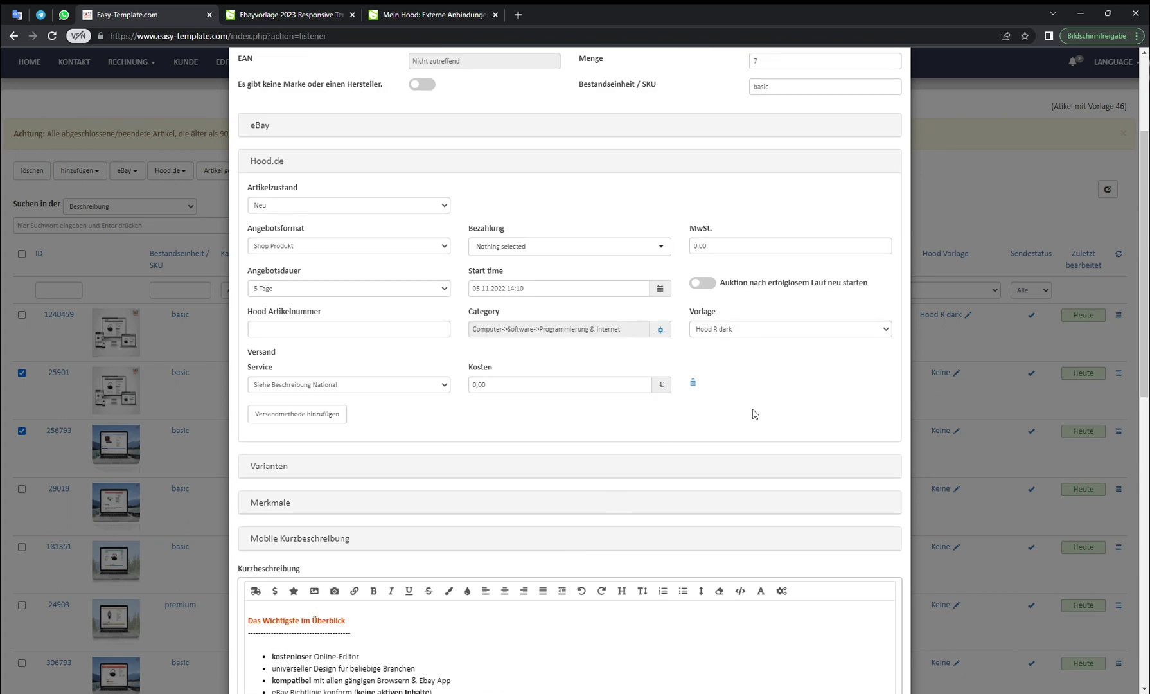
scroll(754, 413, "down", 10)
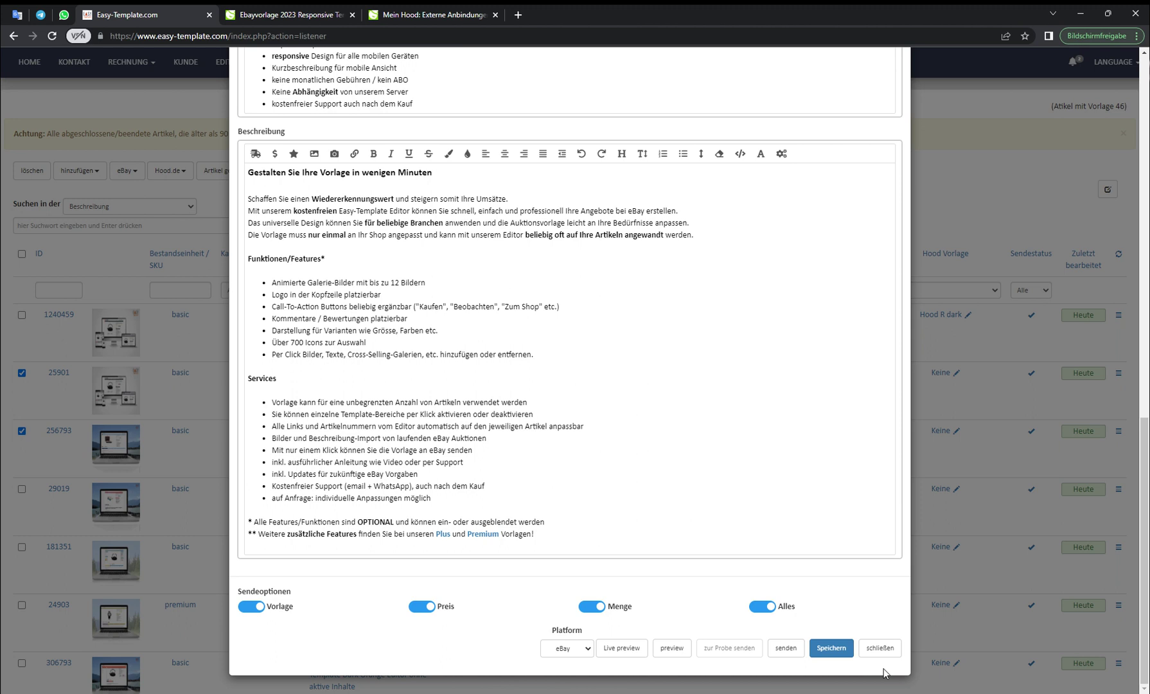
left_click(879, 647)
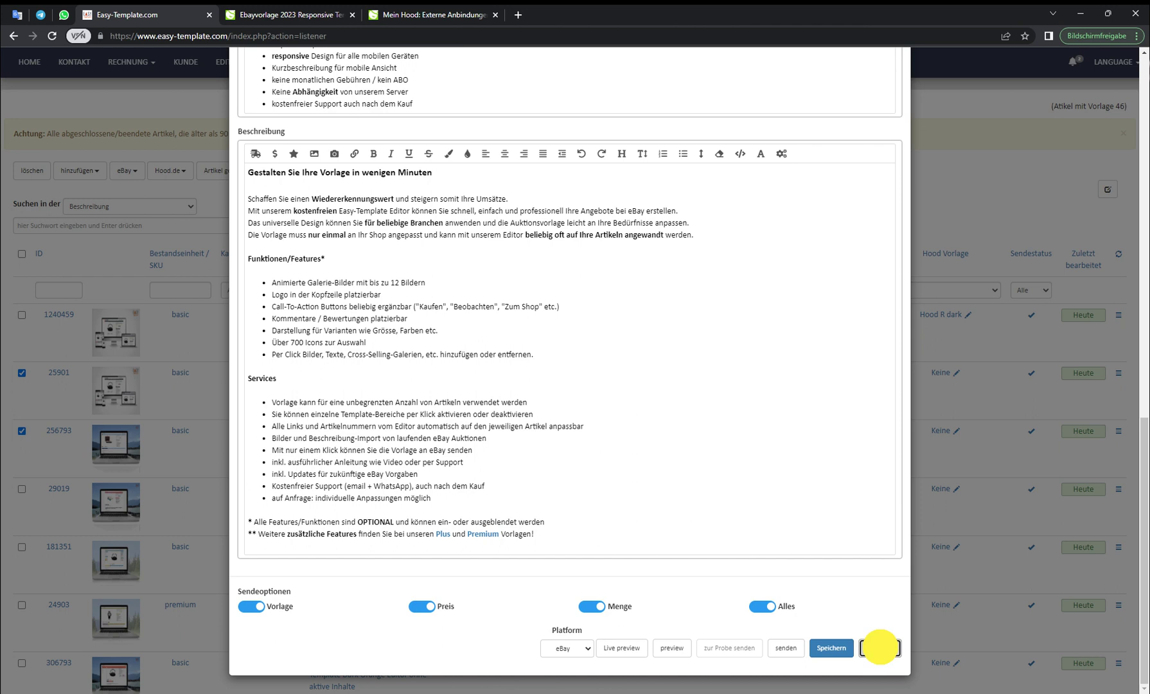